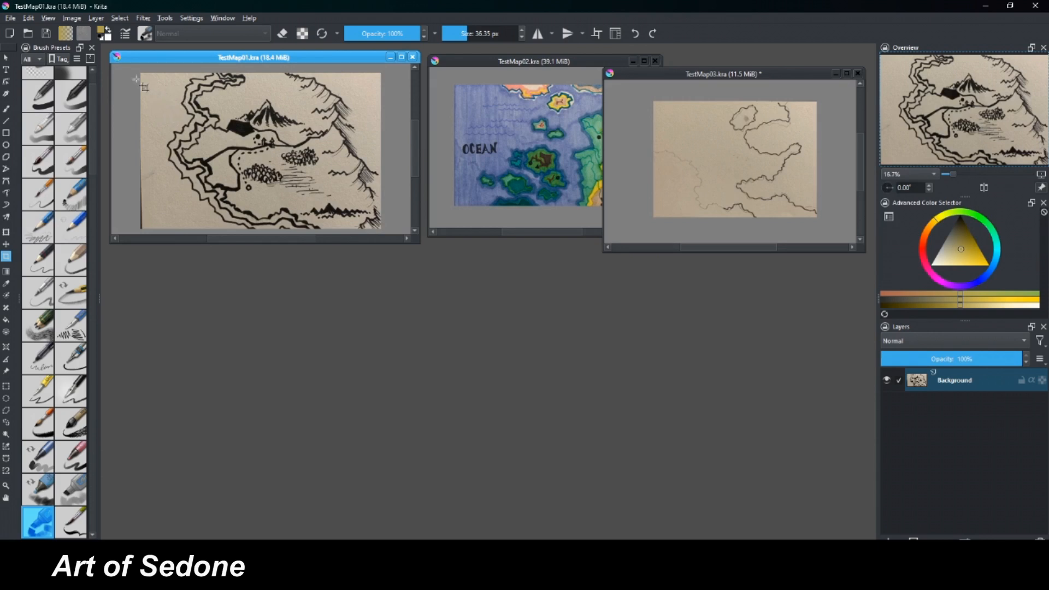
# Move the TestMap01 image window toward the middle of the workspace and enlarge it slightly.
pyautogui.moveTo(142, 55)
pyautogui.mouseDown()
pyautogui.moveTo(169, 71)
pyautogui.moveTo(153, 67)
pyautogui.mouseUp()
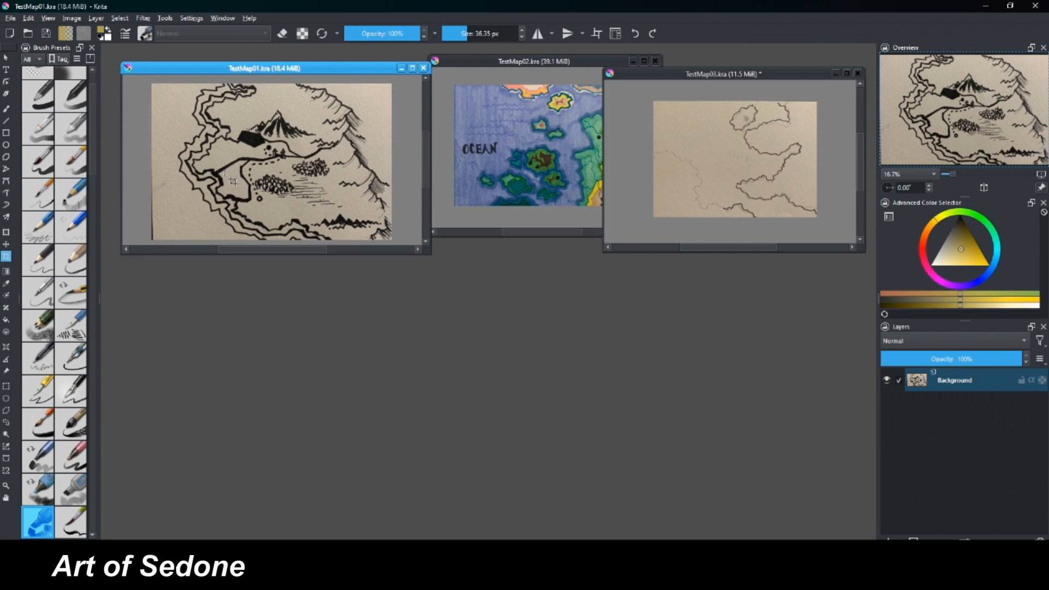
pyautogui.moveTo(165, 67); pyautogui.dragTo(161, 62)
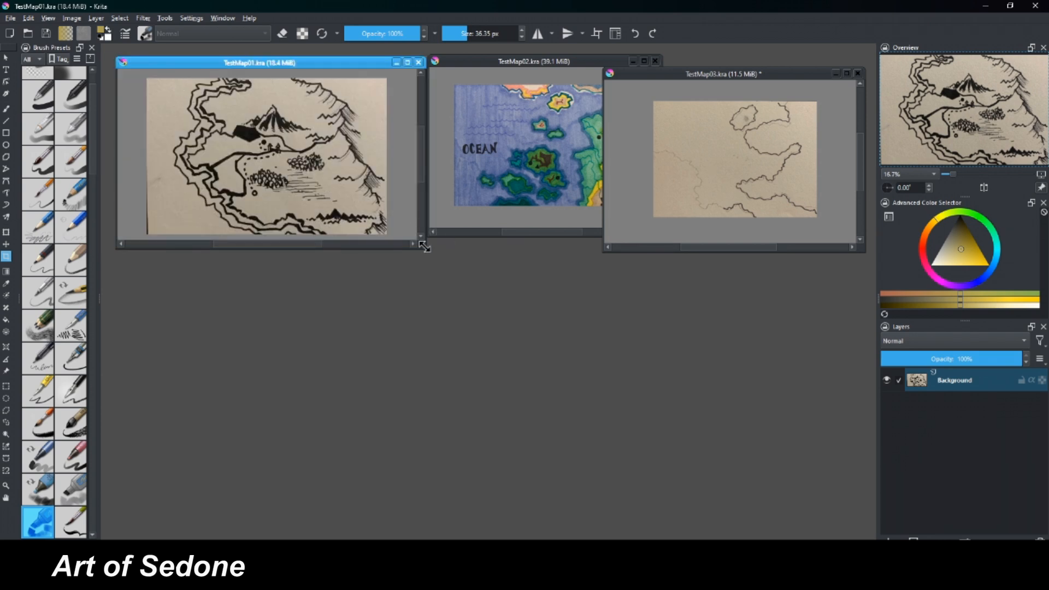
pyautogui.moveTo(424, 247); pyautogui.dragTo(440, 262)
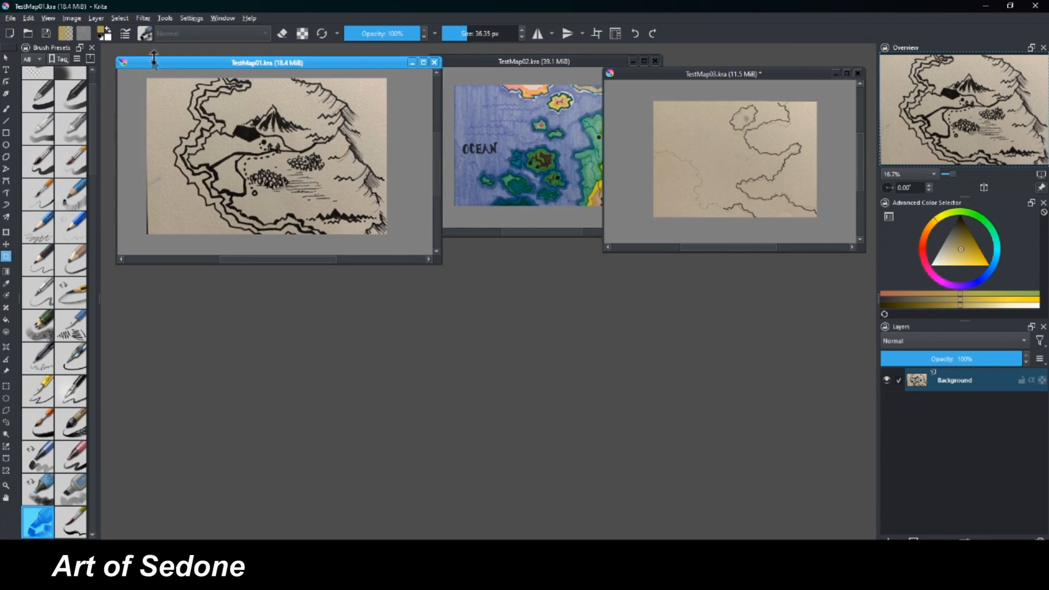
pyautogui.moveTo(154, 60); pyautogui.dragTo(351, 136)
pyautogui.moveTo(638, 340); pyautogui.dragTo(660, 375)
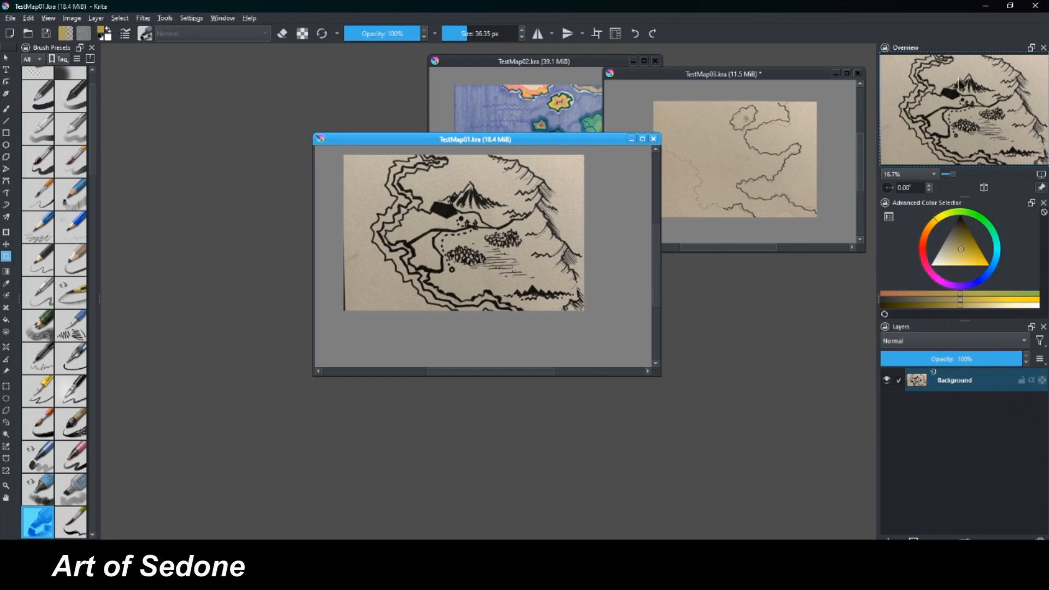
# Enlarge the TestMap01 window to fill most of the workspace and show the map at 50% zoom.
pyautogui.moveTo(962, 108); pyautogui.dragTo(946, 92)
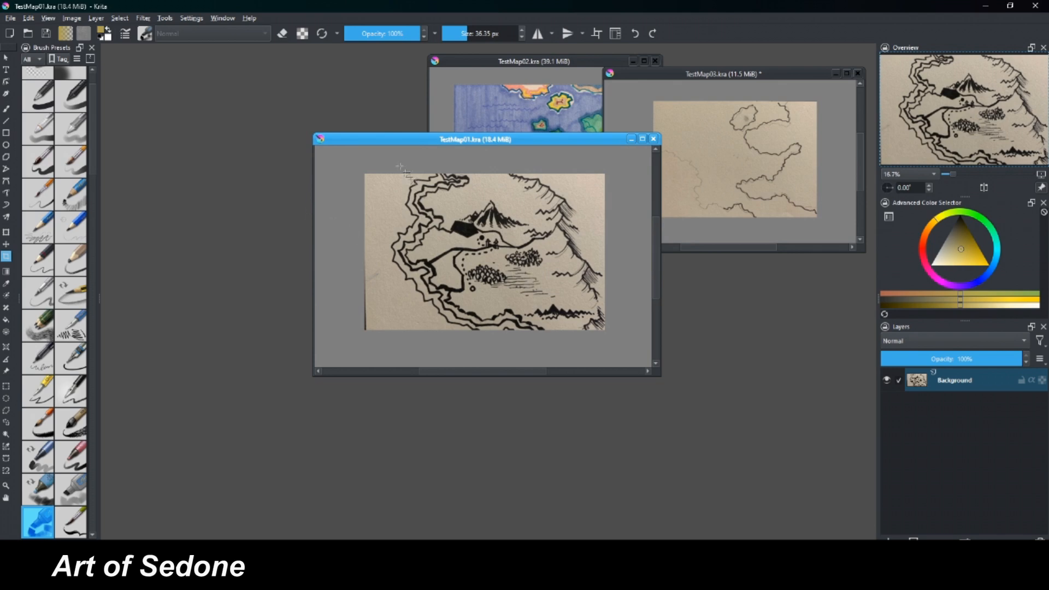
pyautogui.hotkey('ctrl', '+')
pyautogui.hotkey('ctrl', '+')
pyautogui.hotkey('ctrl', '+')
pyautogui.hotkey('ctrl', '+')
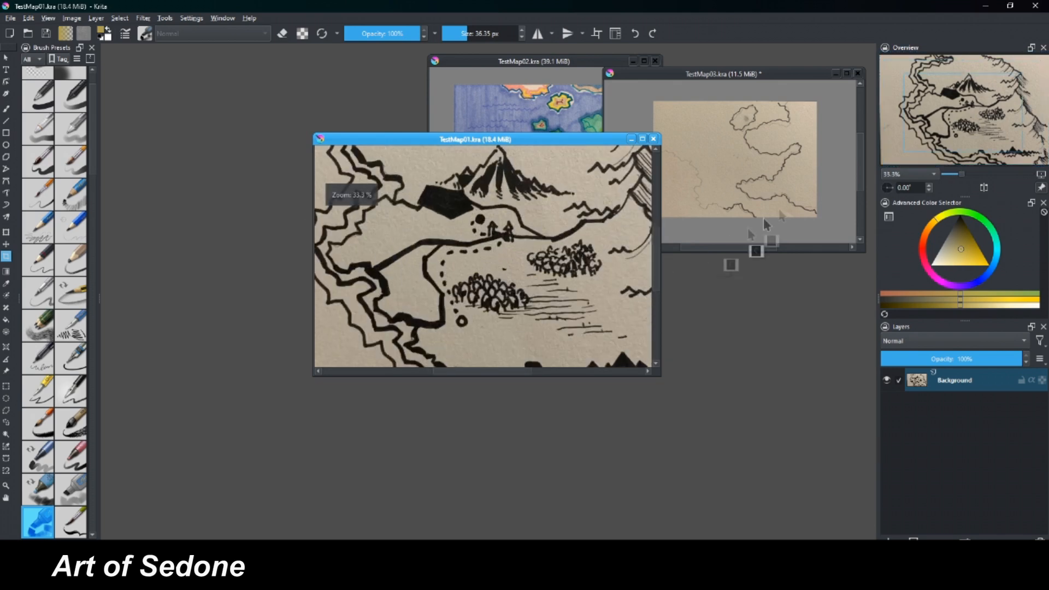
pyautogui.scroll(1, 945, 101)
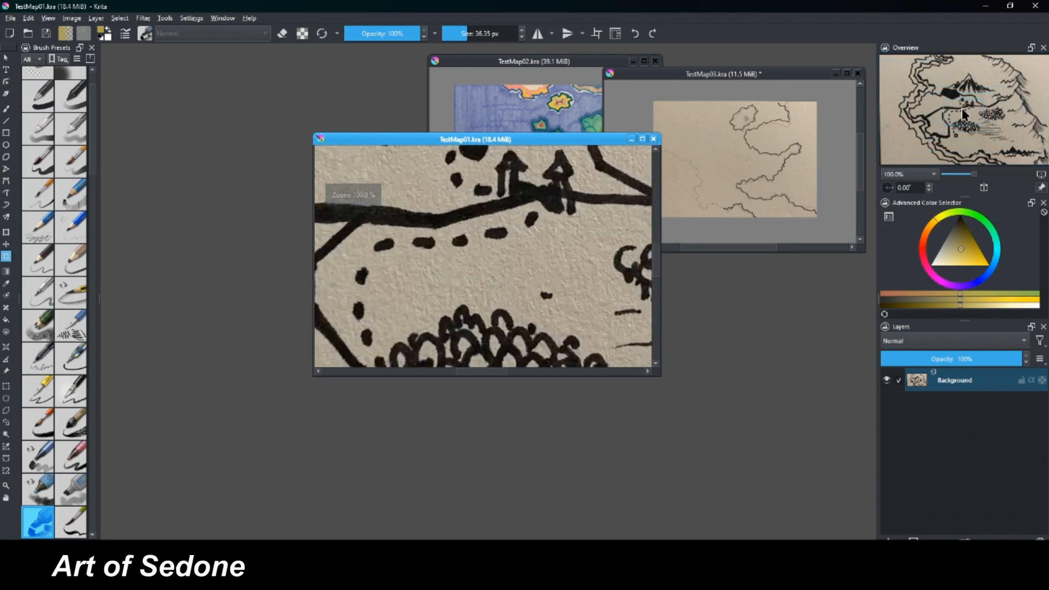
pyautogui.moveTo(965, 111); pyautogui.dragTo(950, 89)
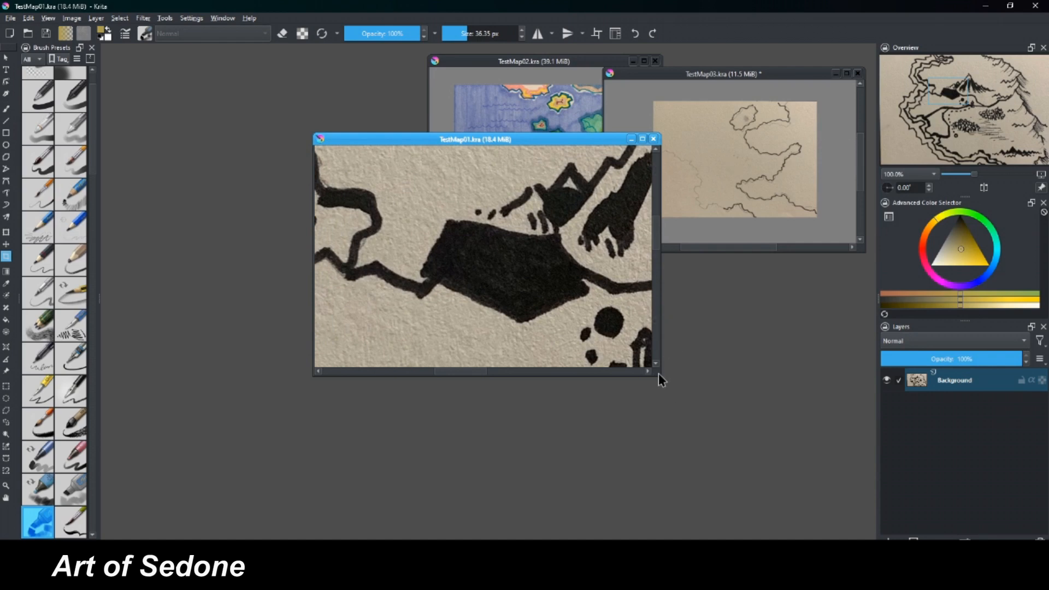
pyautogui.moveTo(661, 375); pyautogui.dragTo(808, 510)
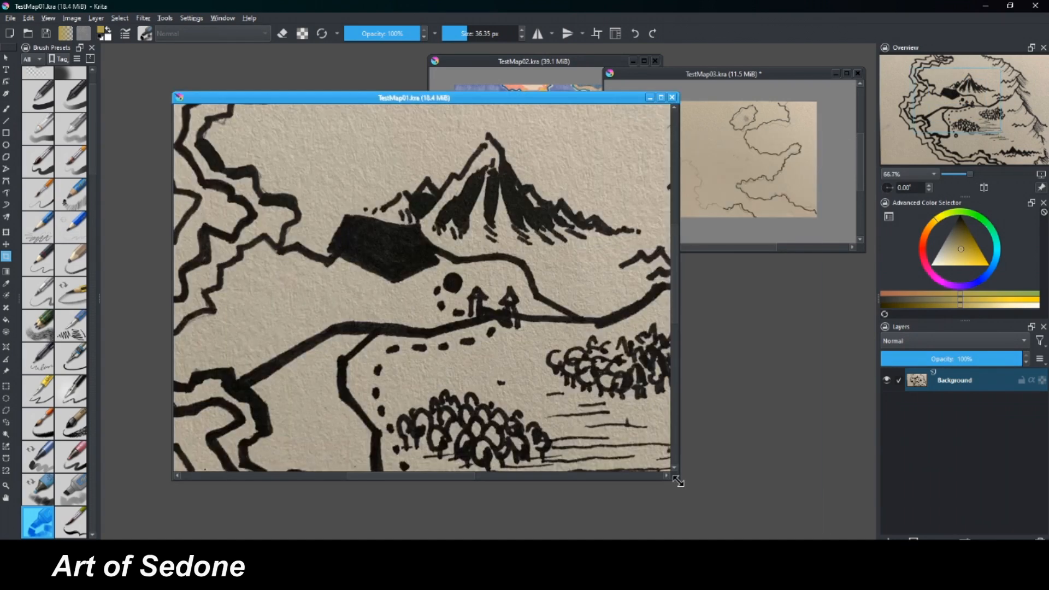
pyautogui.moveTo(678, 481); pyautogui.dragTo(798, 536)
pyautogui.hotkey('ctrl', '-')
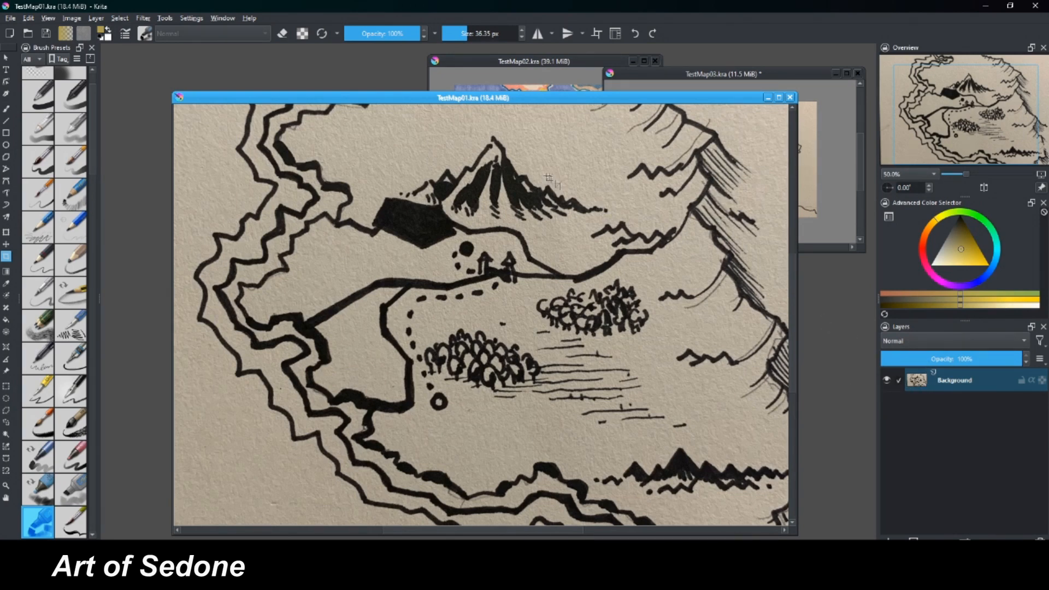
# Duplicate the Background layer of the TestMap01 map.
pyautogui.rightClick(914, 387)
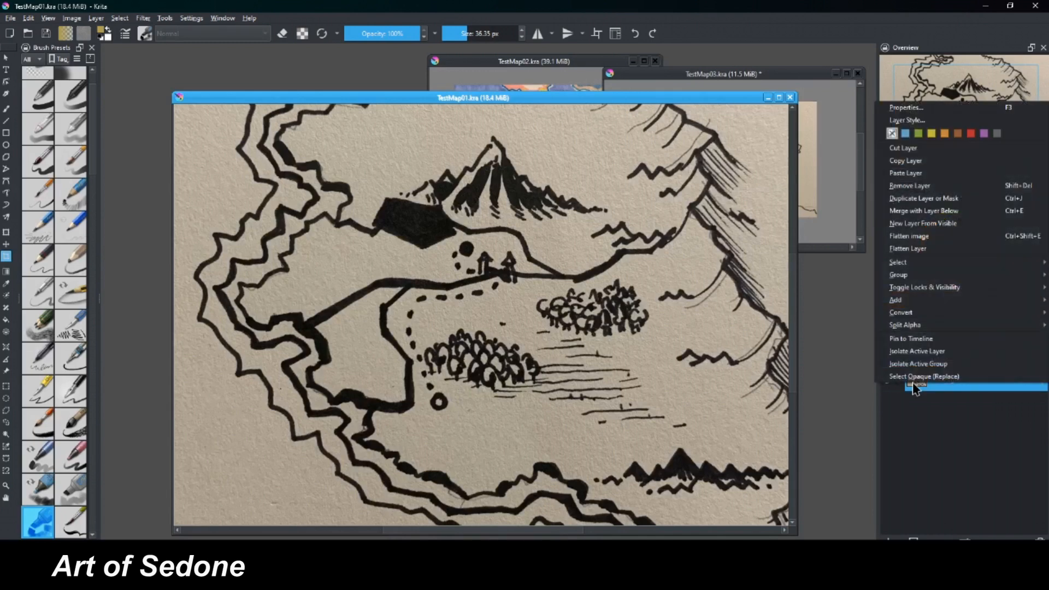
pyautogui.click(900, 200)
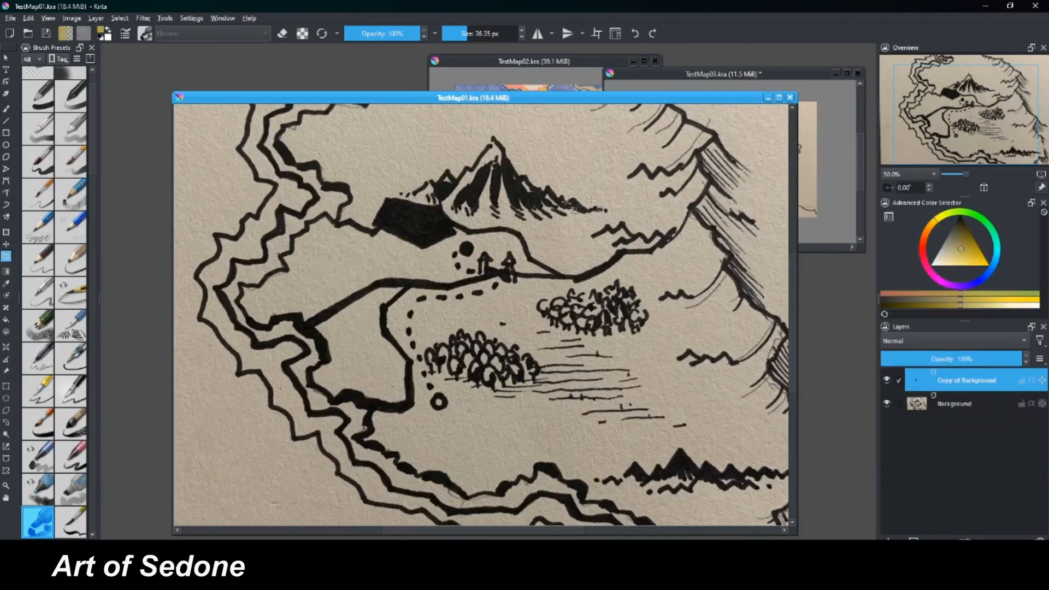
pyautogui.moveTo(578, 97); pyautogui.dragTo(573, 89)
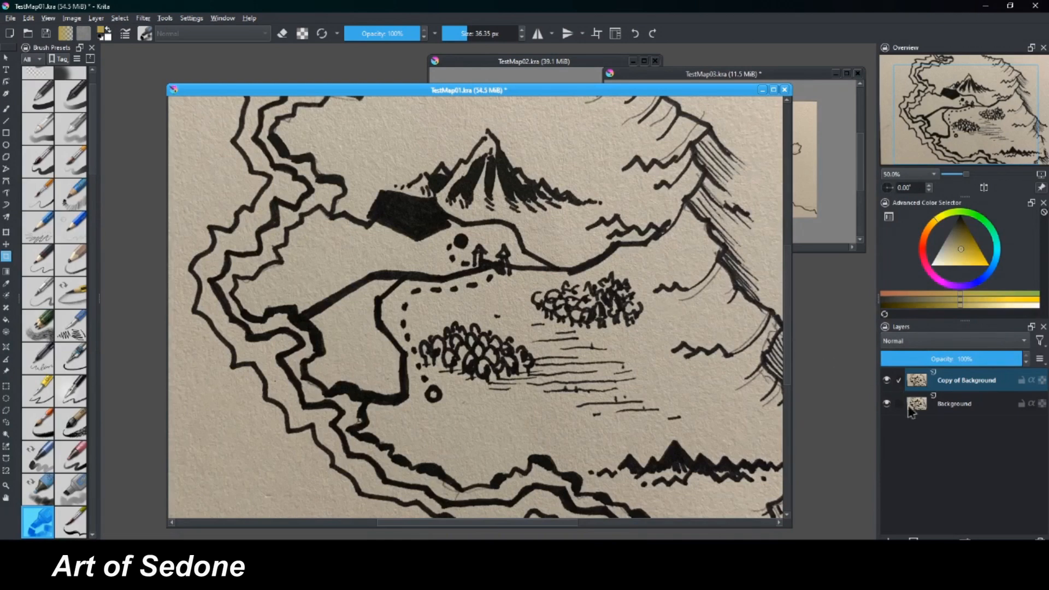
# Hide the original Background layer beneath its copy and save the document.
pyautogui.click(887, 404)
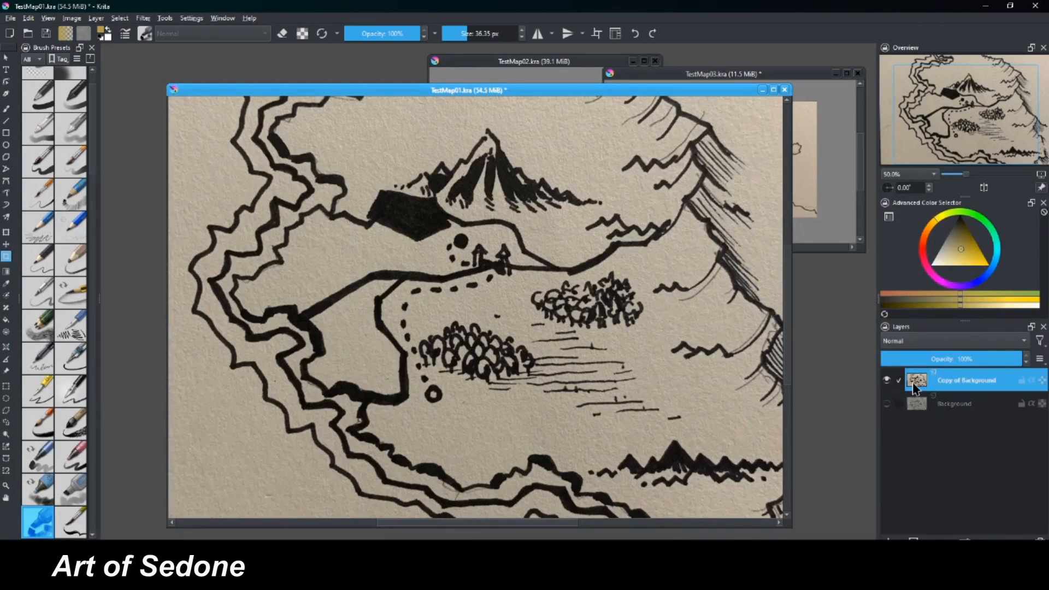
pyautogui.hotkey('ctrl', 's')
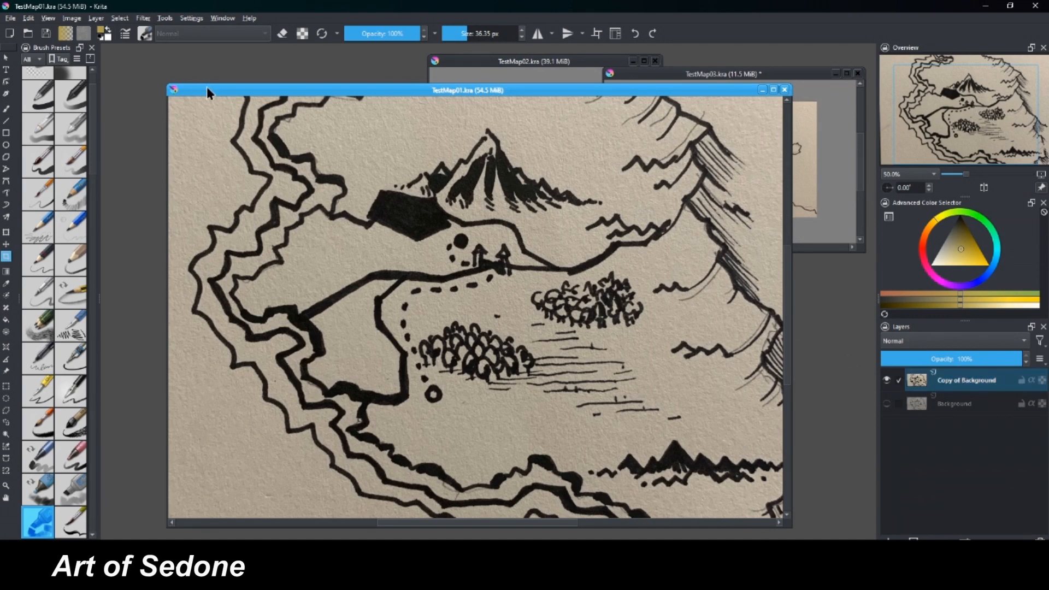
pyautogui.moveTo(207, 86); pyautogui.dragTo(203, 89)
# Convert the whole image's color space to the Grayscale/Alpha model.
pyautogui.click(72, 18)
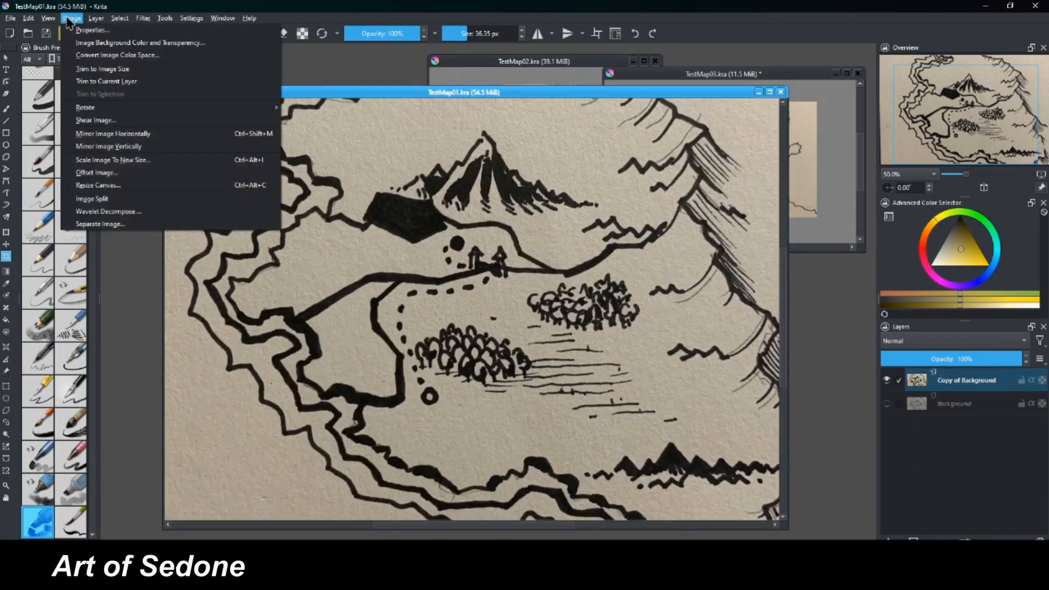
pyautogui.click(152, 57)
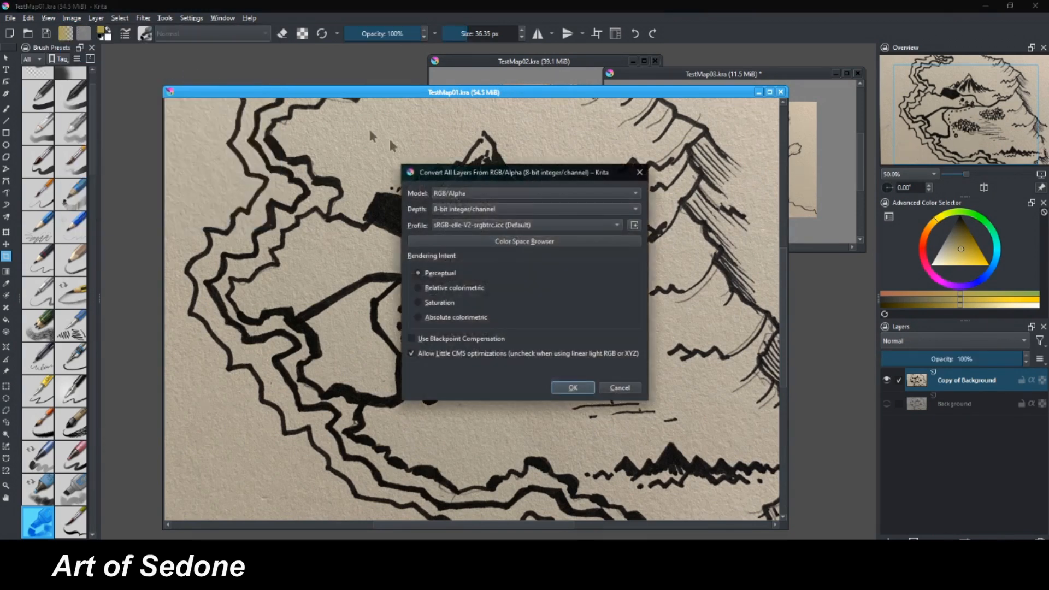
pyautogui.click(458, 197)
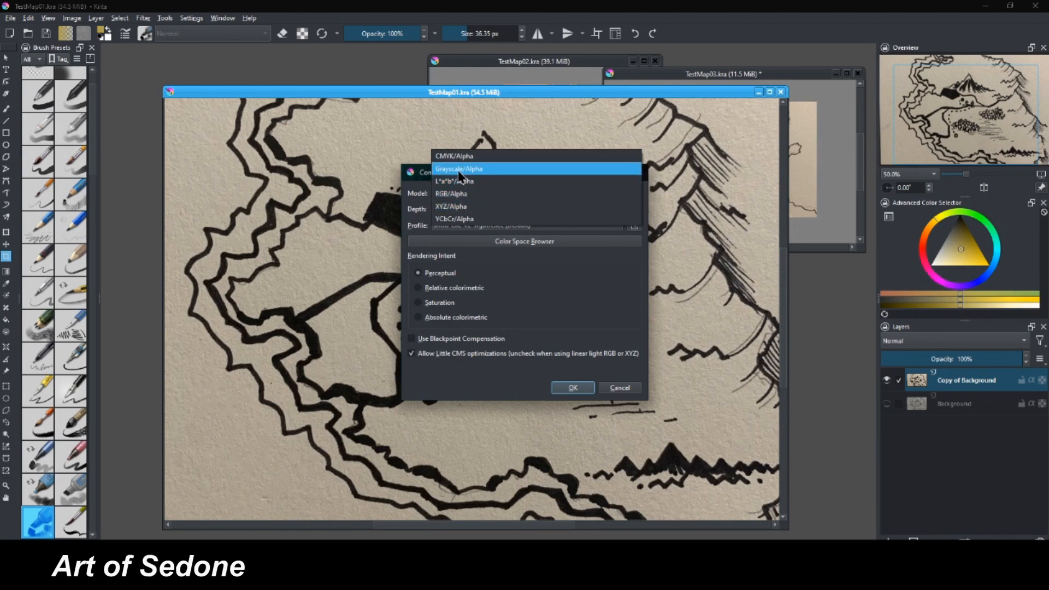
pyautogui.click(461, 169)
pyautogui.click(562, 390)
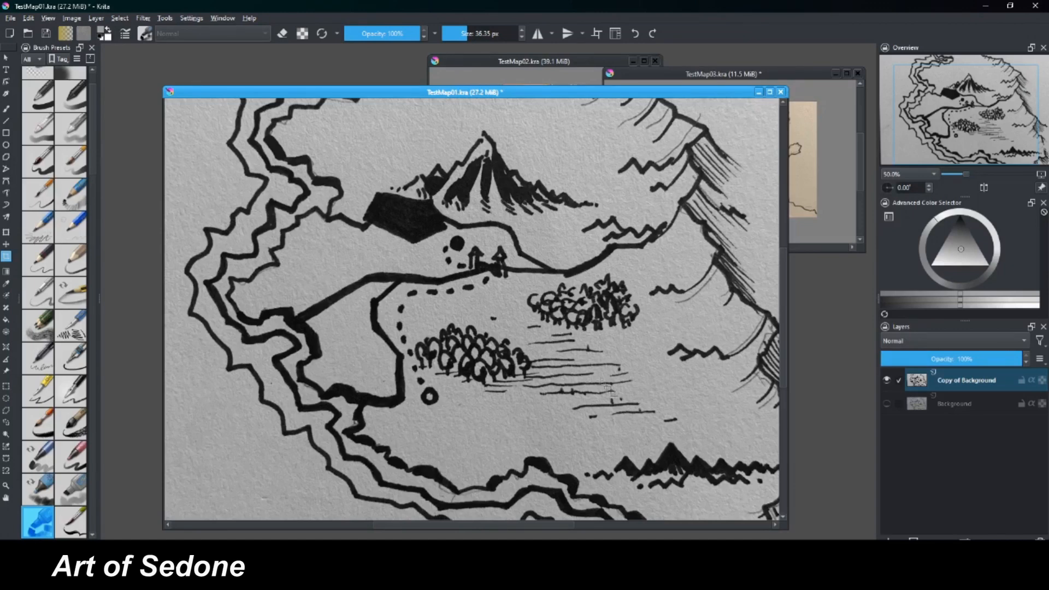
# Start a Levels adjustment on the background copy and set the white input level to 161 to whiten the paper.
pyautogui.hotkey('ctrl', 'l')
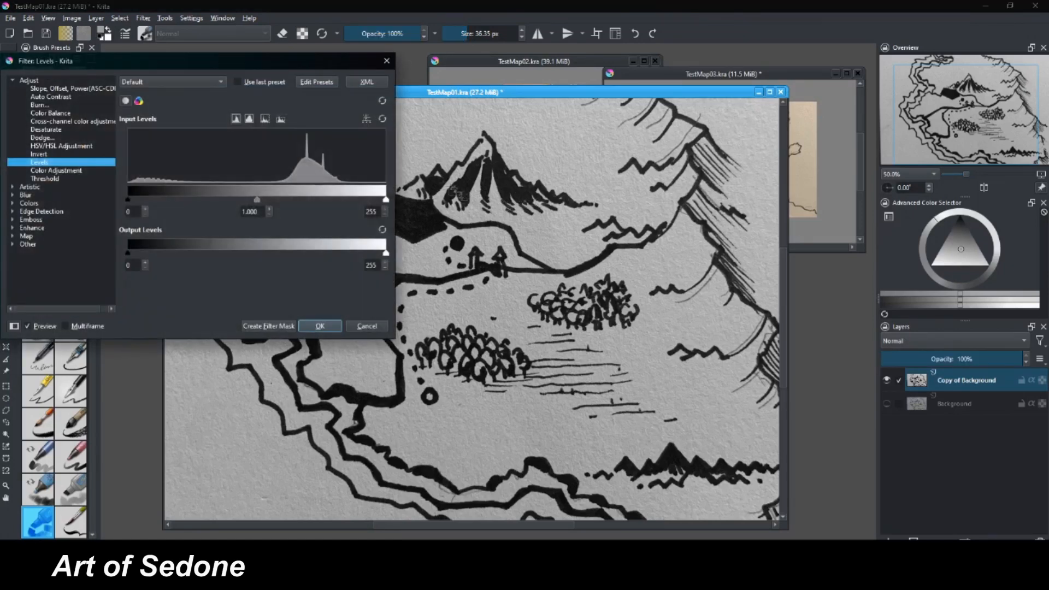
pyautogui.moveTo(315, 66); pyautogui.dragTo(631, 134)
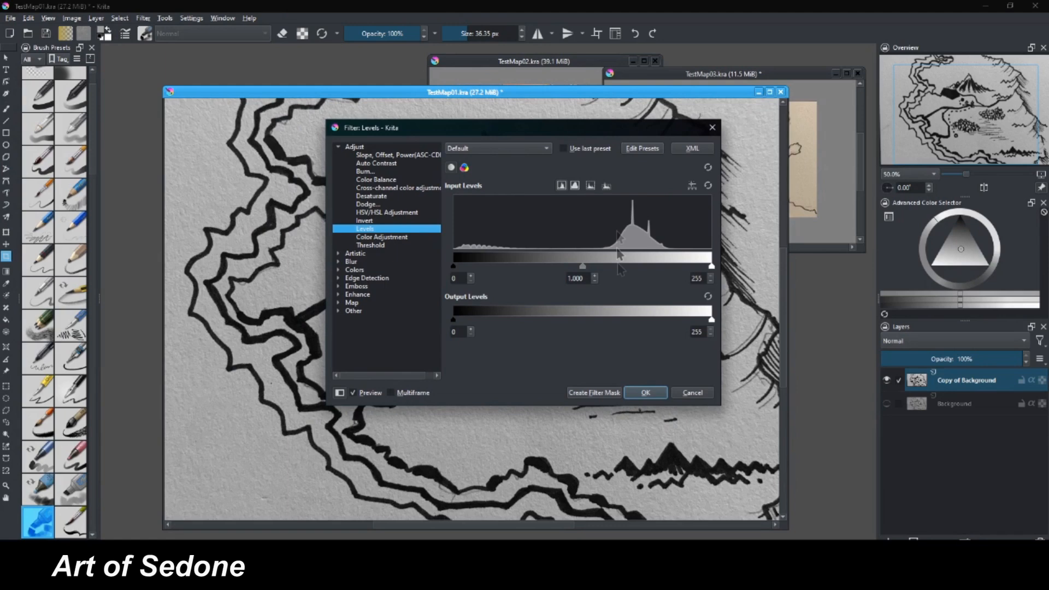
pyautogui.moveTo(709, 267); pyautogui.dragTo(584, 268)
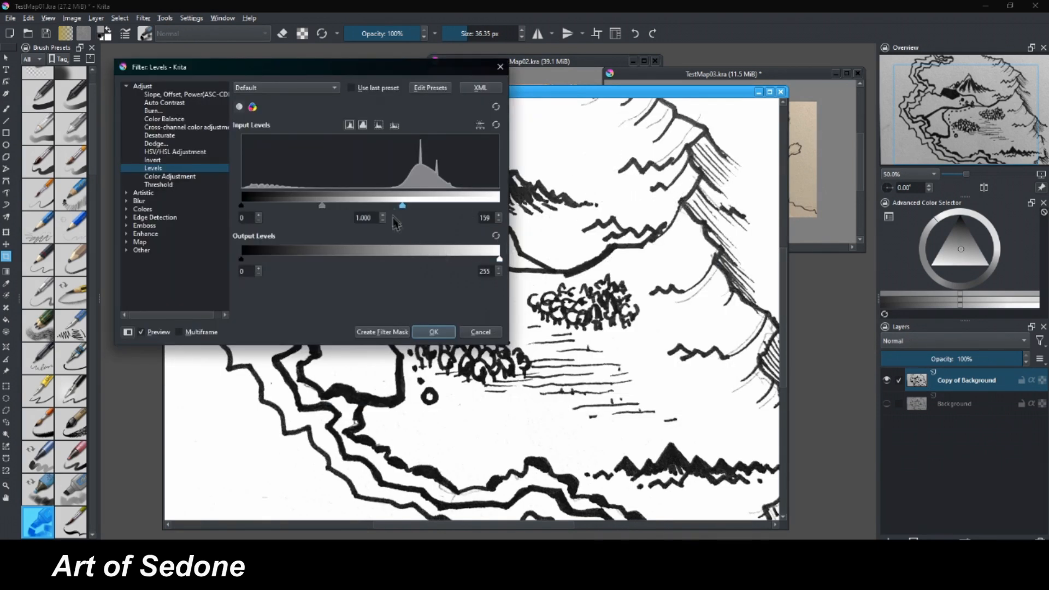
pyautogui.moveTo(404, 208); pyautogui.dragTo(404, 207)
# Set the black input level to 6 and the midtone to about 0.727, and apply the Levels filter.
pyautogui.moveTo(242, 206)
pyautogui.mouseDown()
pyautogui.moveTo(403, 213)
pyautogui.moveTo(247, 212)
pyautogui.mouseUp()
pyautogui.moveTo(387, 70); pyautogui.dragTo(273, 103)
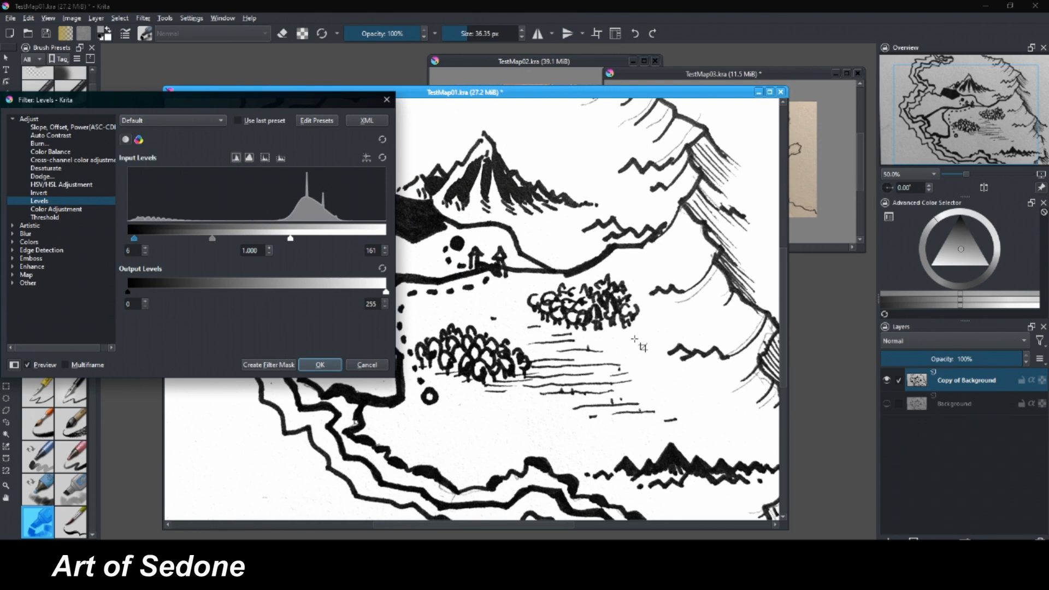
pyautogui.moveTo(327, 106); pyautogui.dragTo(465, 80)
pyautogui.moveTo(349, 212); pyautogui.dragTo(368, 228)
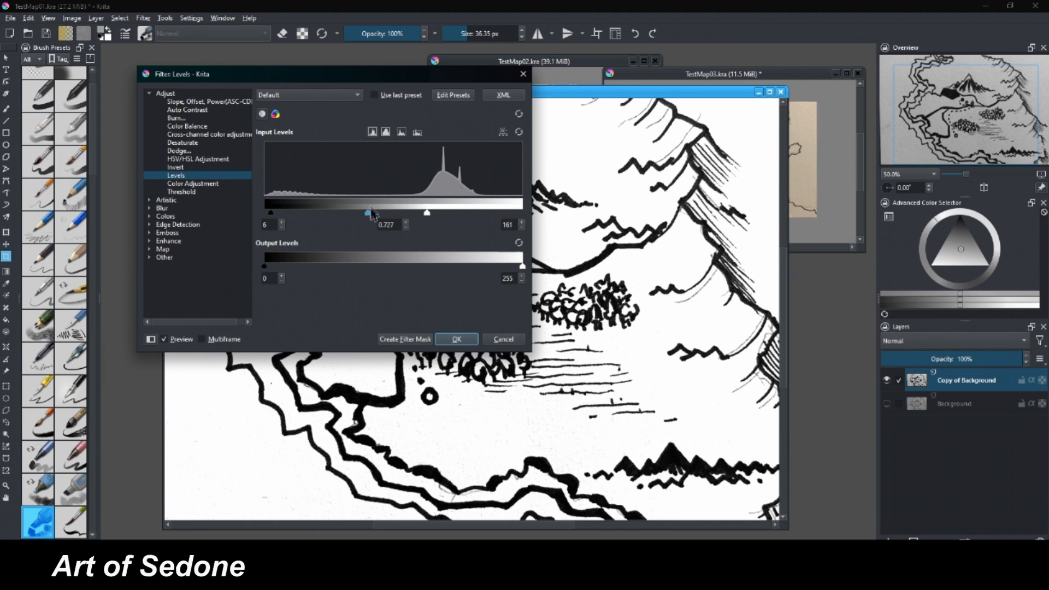
pyautogui.click(456, 341)
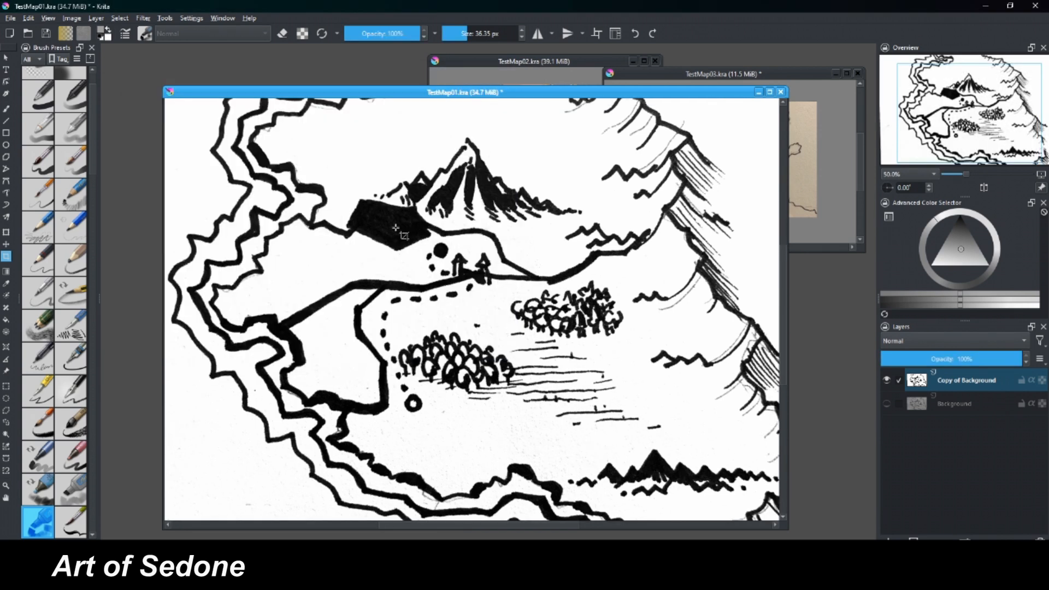
# Select all the map's black linework by similar color, copy it, and paste it onto a new layer.
pyautogui.click(6, 446)
pyautogui.moveTo(560, 96); pyautogui.dragTo(610, 78)
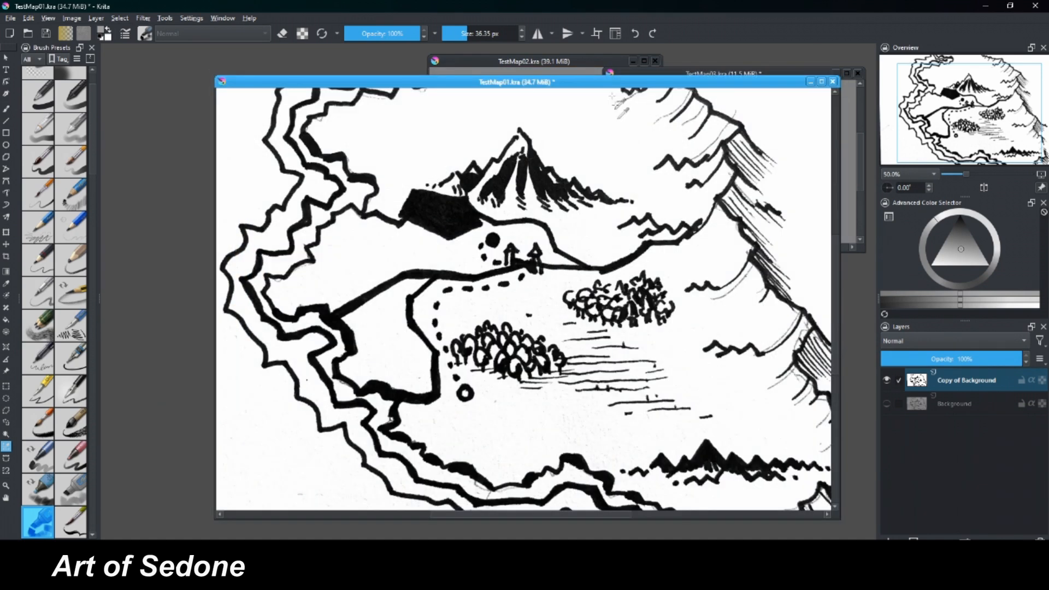
pyautogui.click(545, 187)
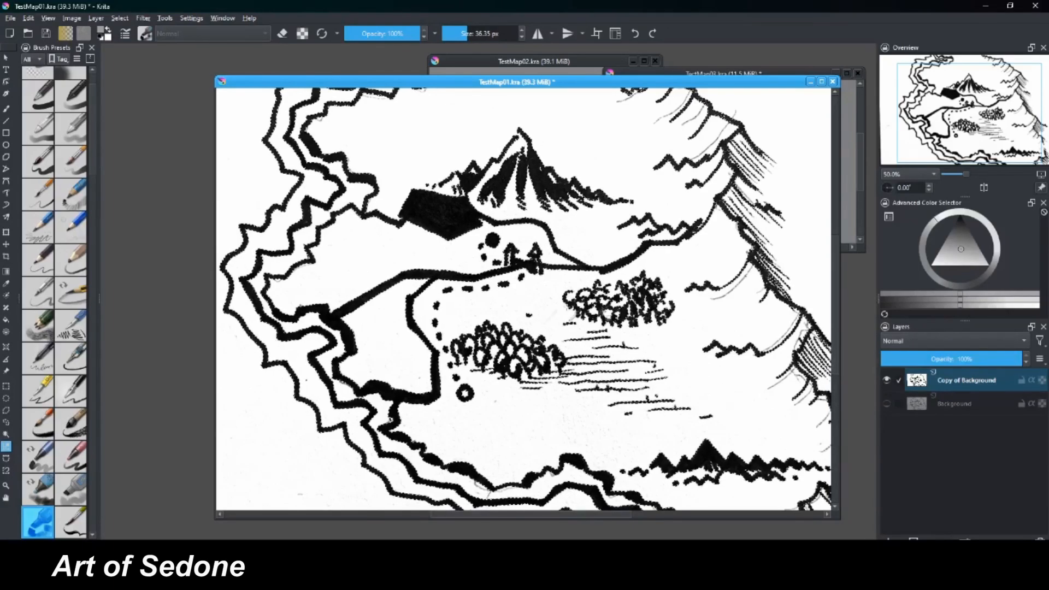
pyautogui.click(28, 18)
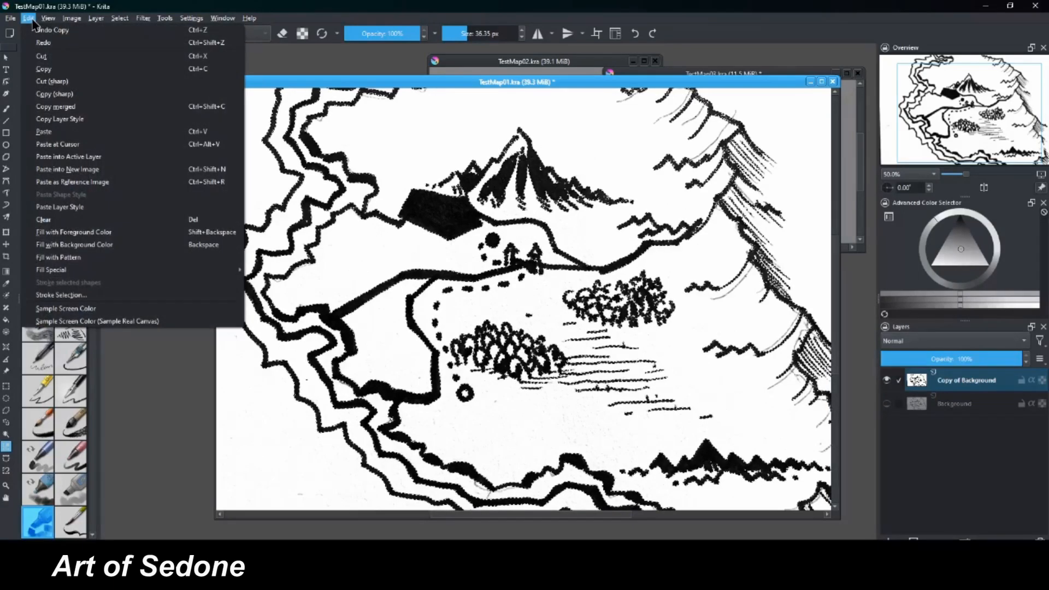
pyautogui.click(49, 130)
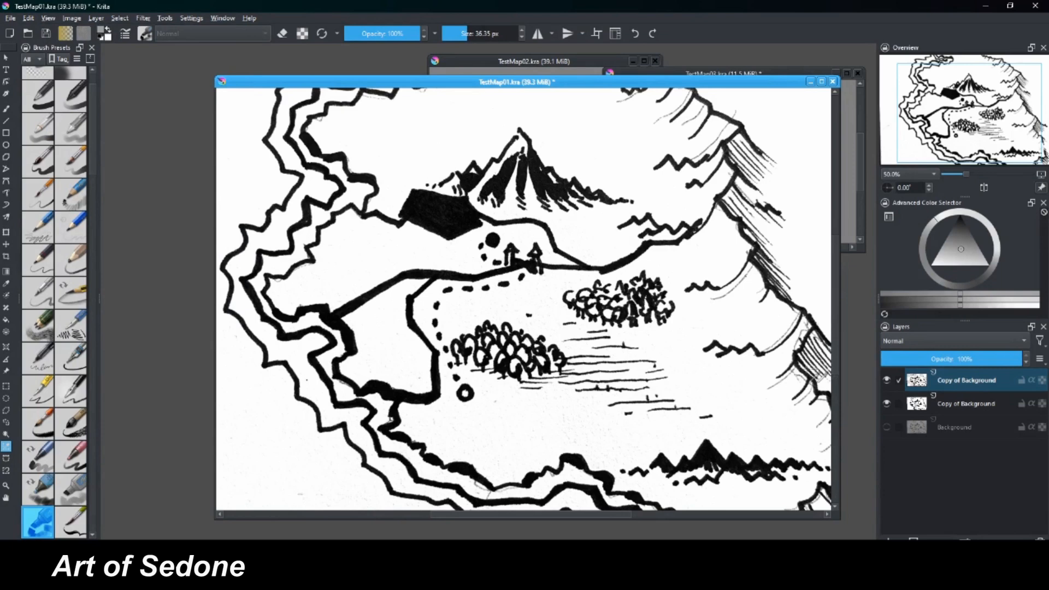
# Add a paint layer between the pasted linework and the grayscale copy, and hide the grayscale copy.
pyautogui.click(908, 403)
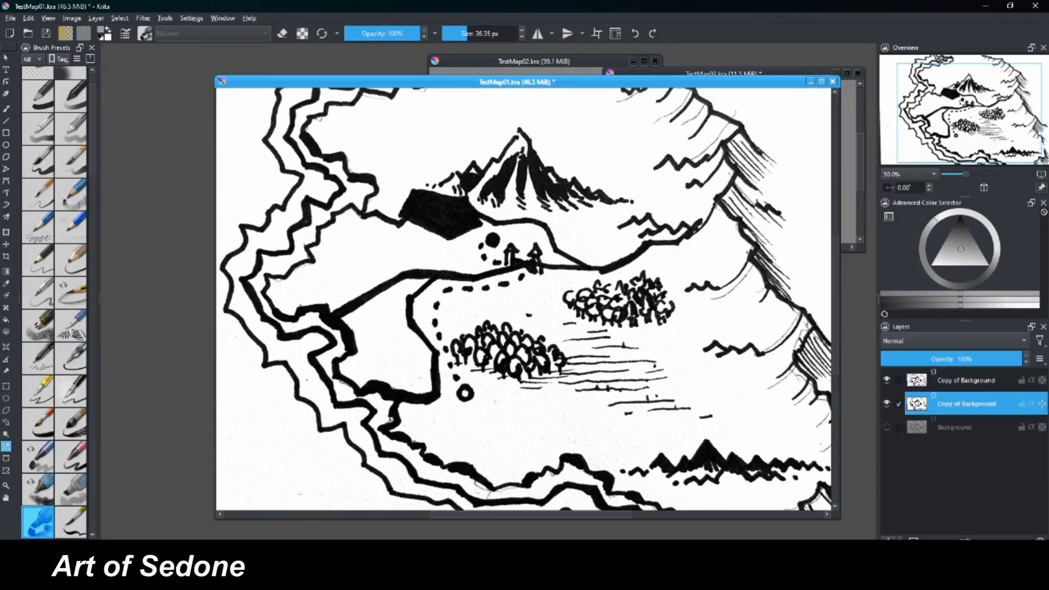
pyautogui.click(888, 540)
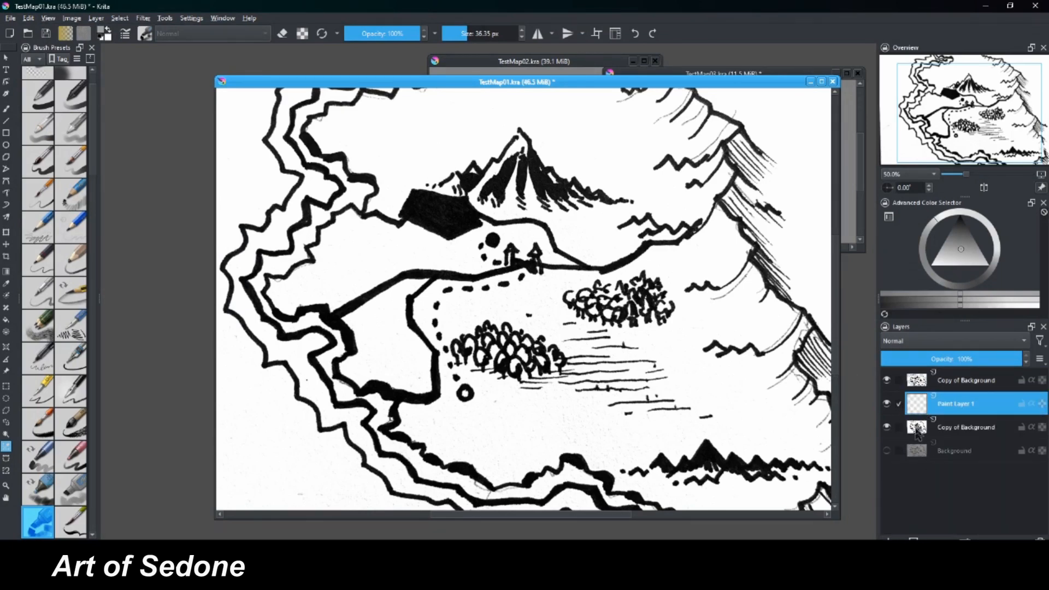
pyautogui.click(886, 426)
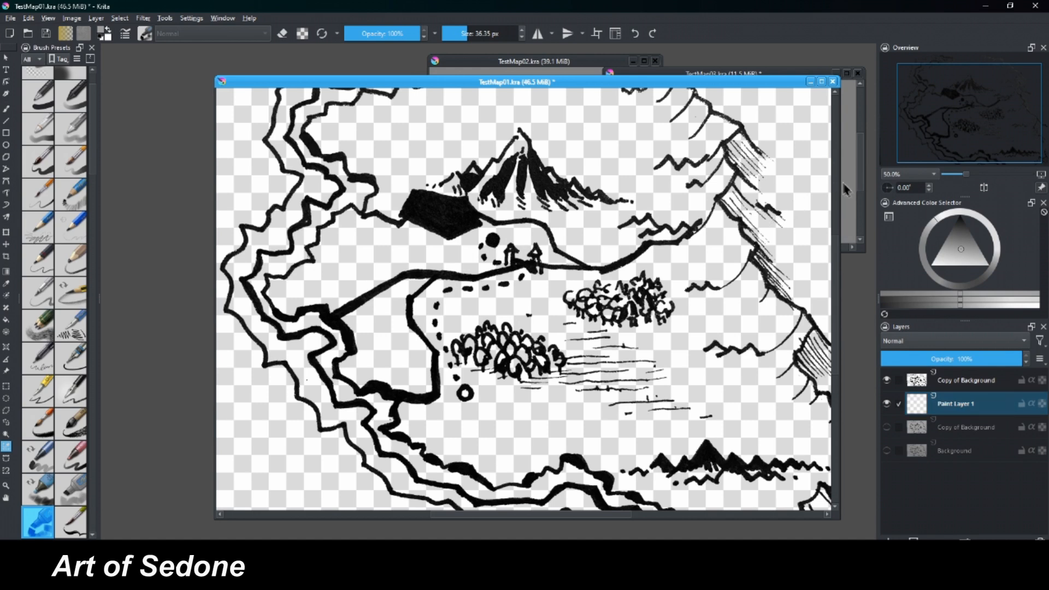
pyautogui.click(887, 380)
pyautogui.click(887, 381)
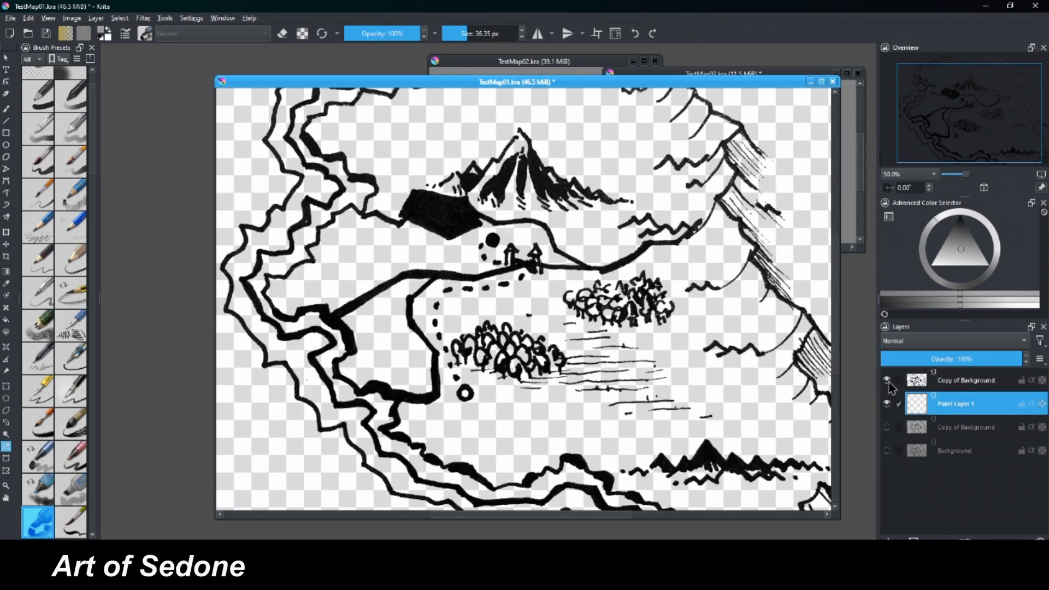
pyautogui.click(914, 381)
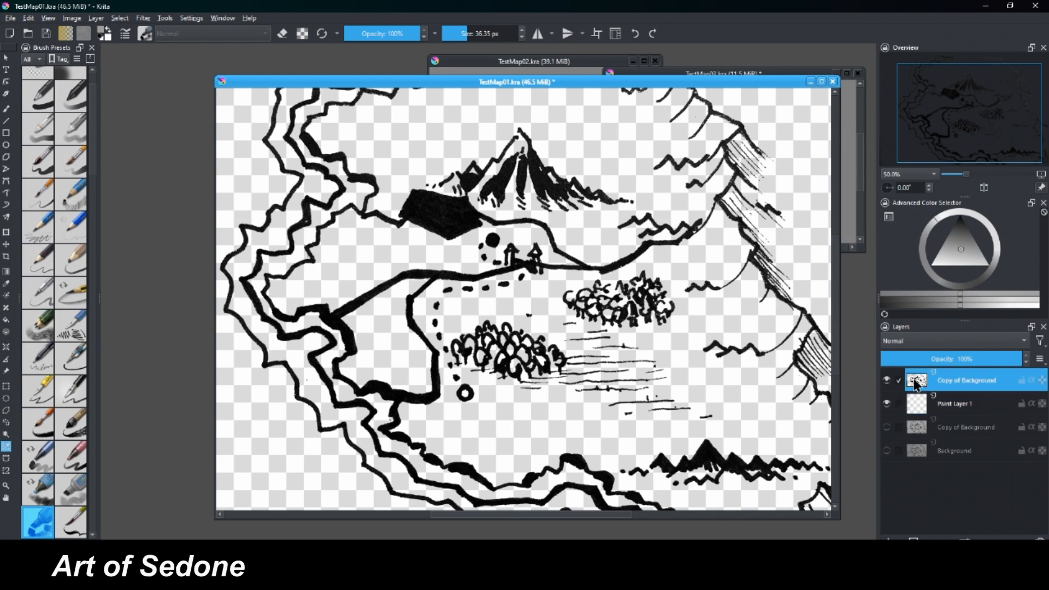
pyautogui.click(914, 405)
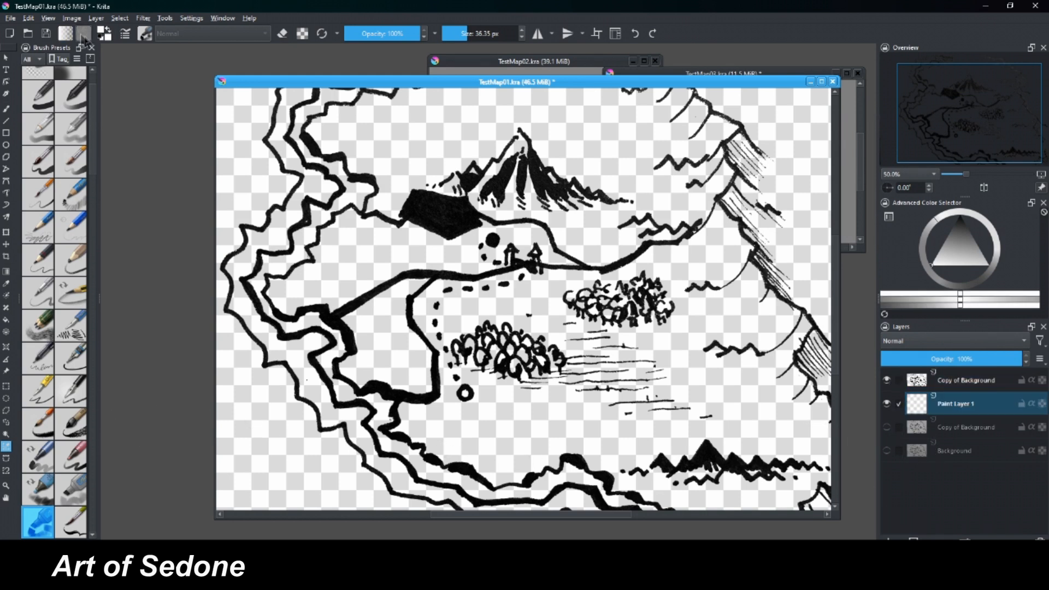
# Convert the color space of the whole image, with all its layers, to the RGB model.
pyautogui.click(70, 19)
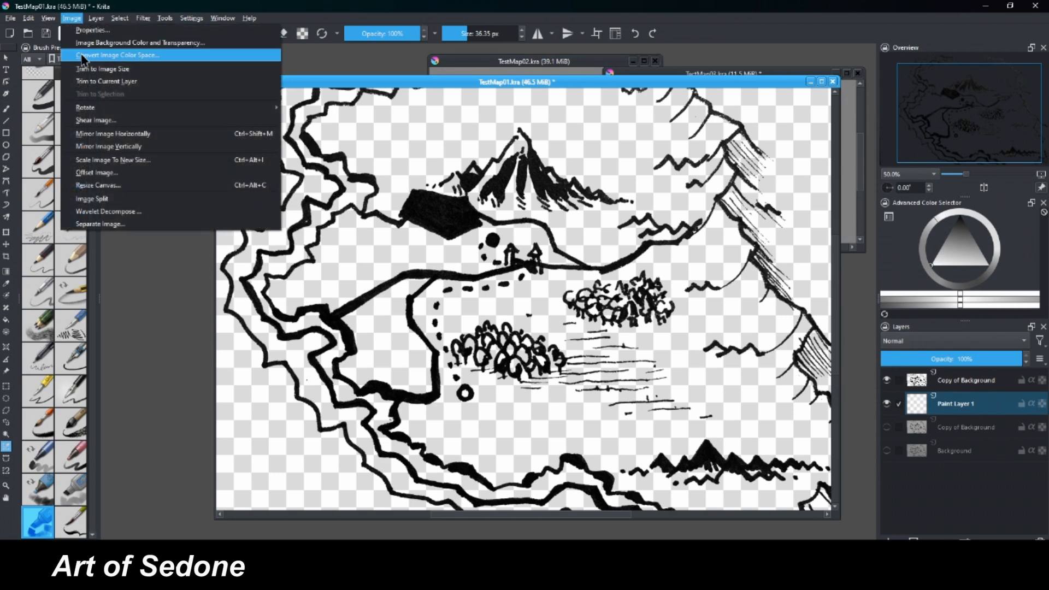
pyautogui.click(82, 60)
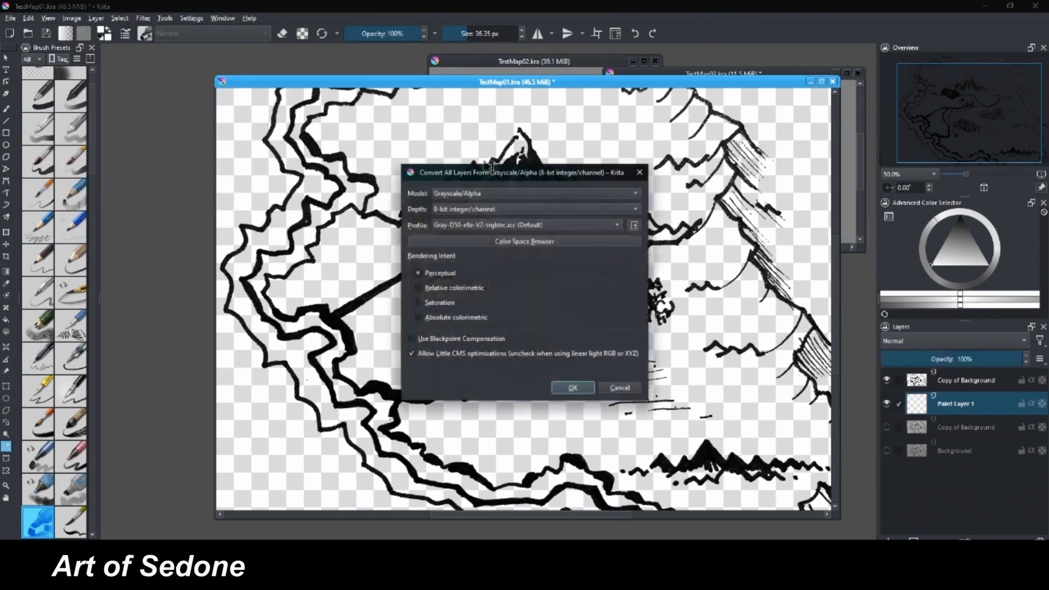
pyautogui.click(541, 195)
pyautogui.click(449, 207)
pyautogui.click(572, 388)
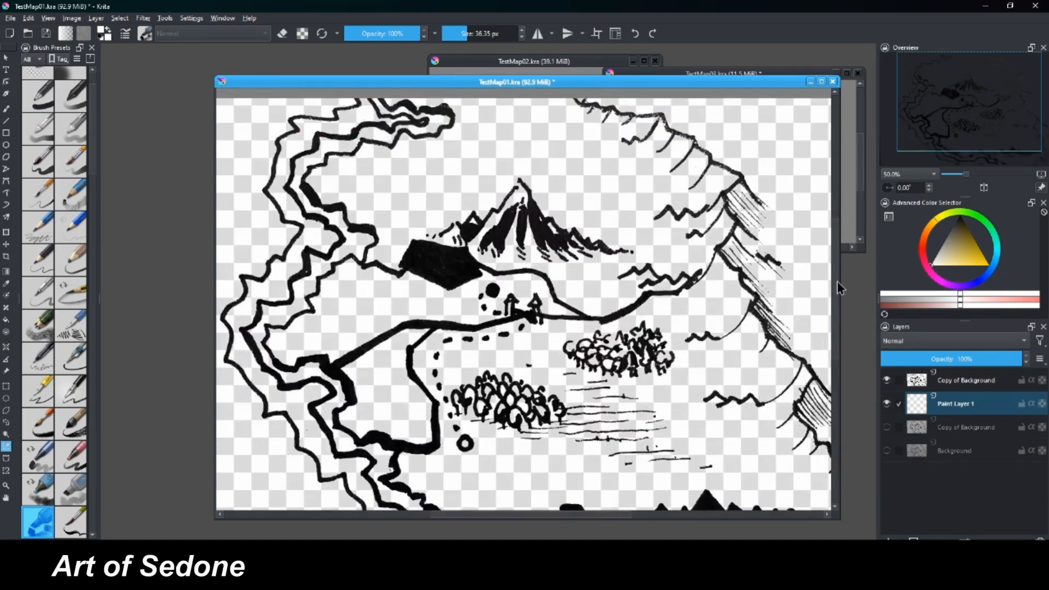
# Fill Paint Layer 1 with solid white as a paper background beneath the linework, and check it with the linework hidden.
pyautogui.moveTo(837, 289)
pyautogui.mouseDown()
pyautogui.moveTo(834, 310)
pyautogui.moveTo(834, 287)
pyautogui.mouseUp()
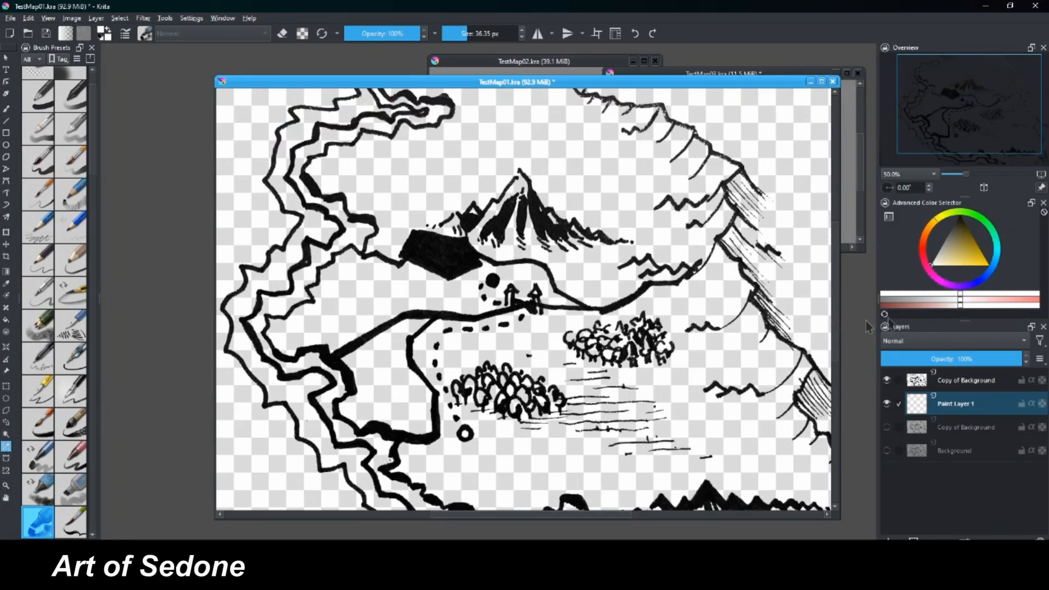
pyautogui.press('f')
pyautogui.click(621, 169)
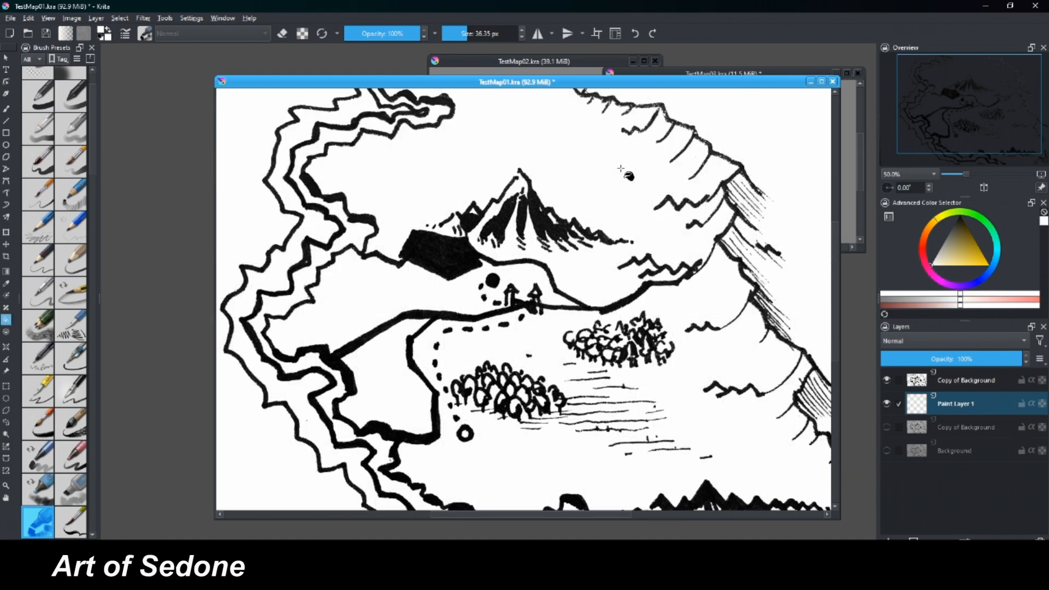
pyautogui.click(889, 382)
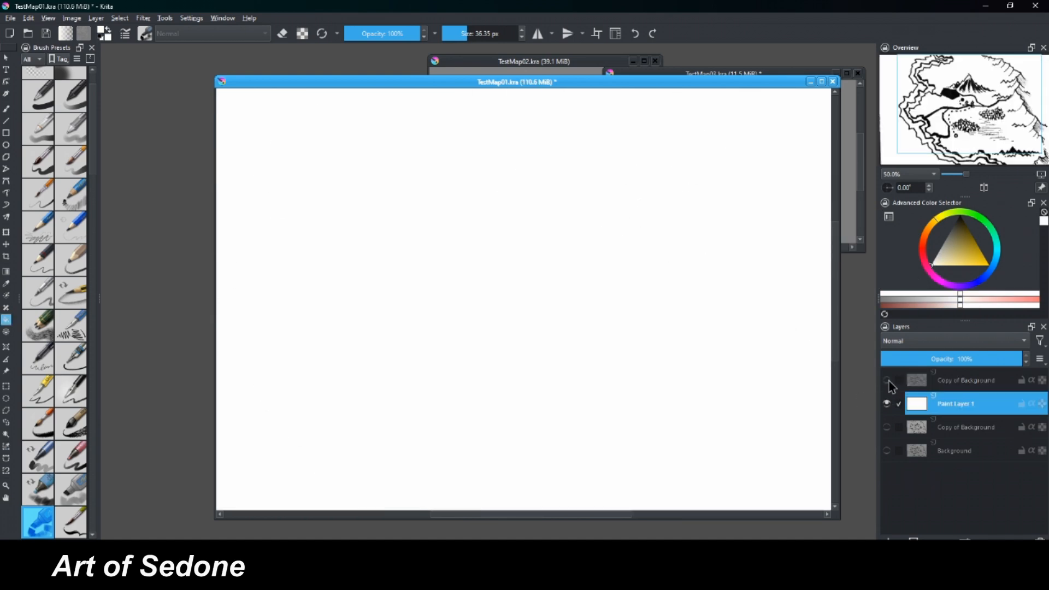
pyautogui.click(890, 382)
pyautogui.click(922, 383)
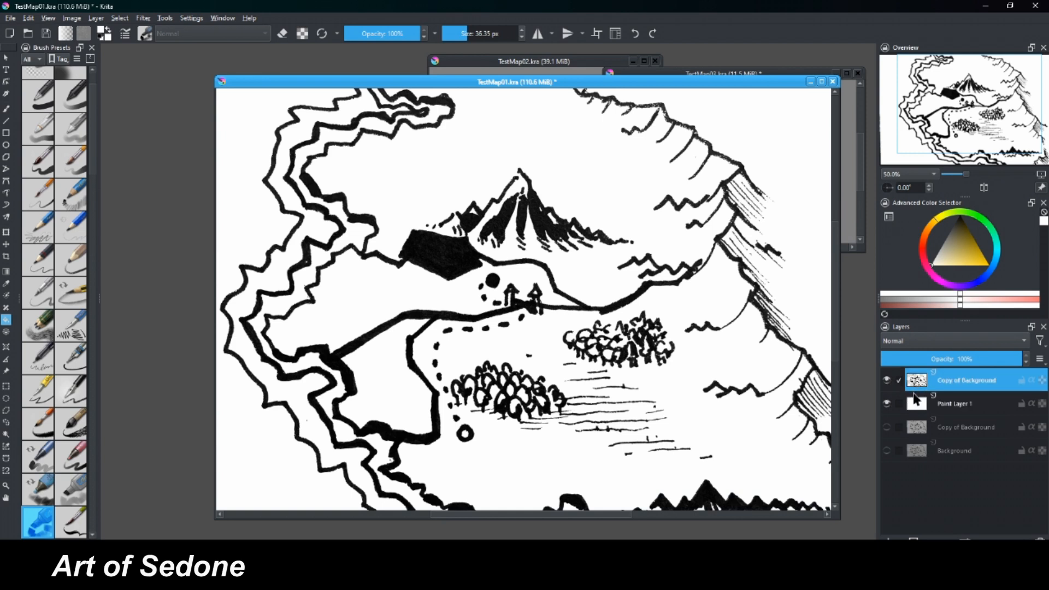
pyautogui.click(918, 403)
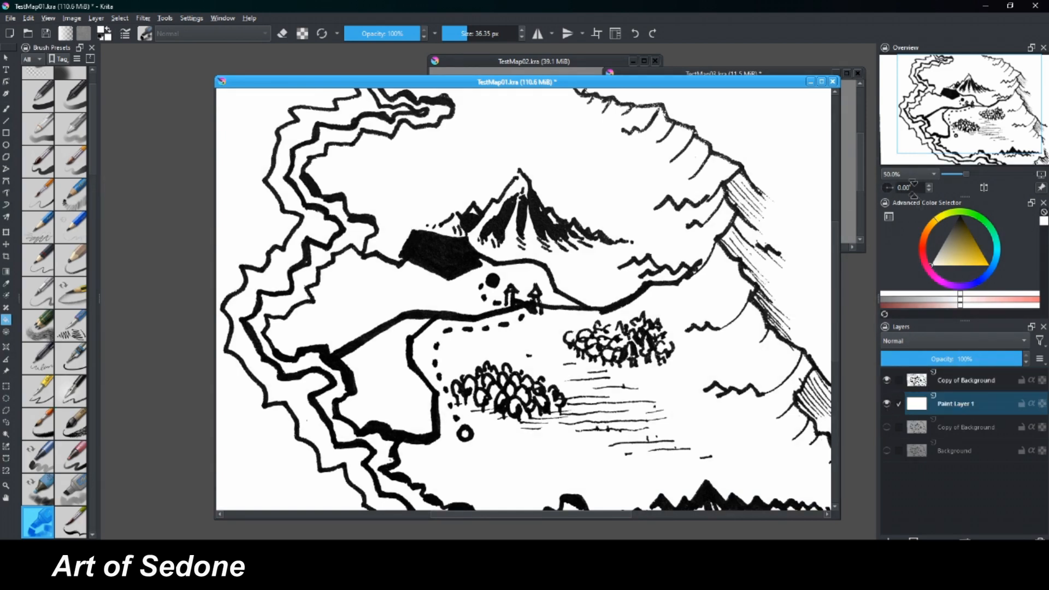
# Duplicate the top linework layer and hide the lower copy as a backup.
pyautogui.click(912, 384)
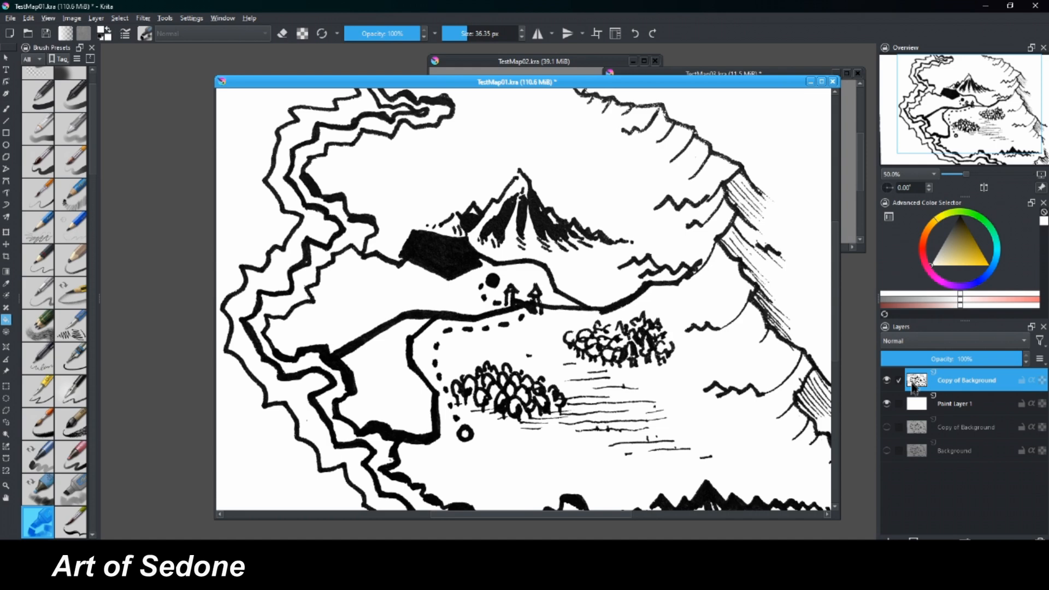
pyautogui.rightClick(912, 384)
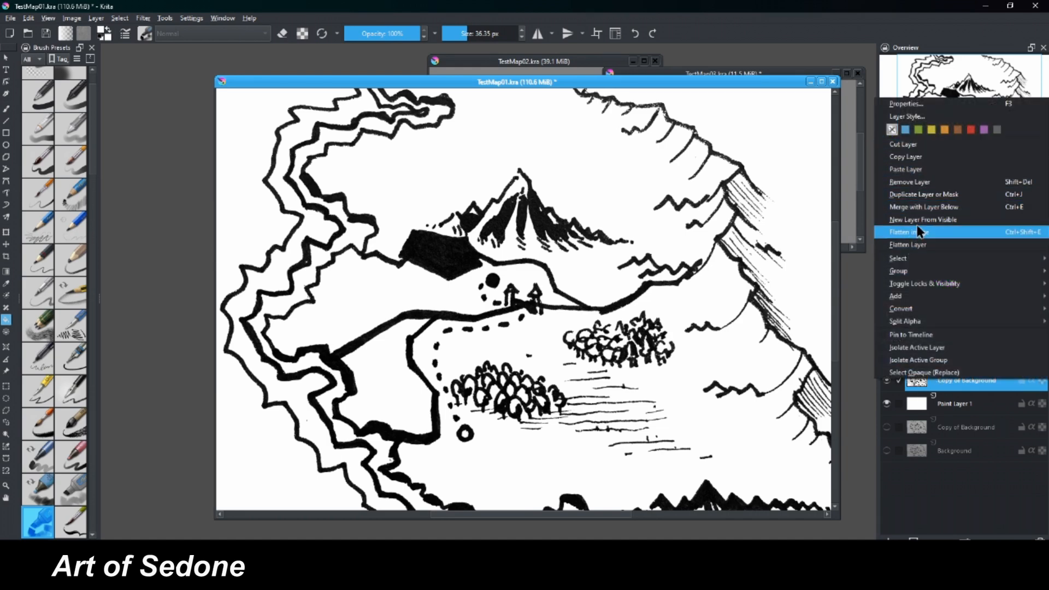
pyautogui.click(917, 195)
pyautogui.click(886, 404)
# Thin the outer coastline along the map's northwest with the Erase brush at 12 px on the top linework layer.
pyautogui.scroll(4, 966, 116)
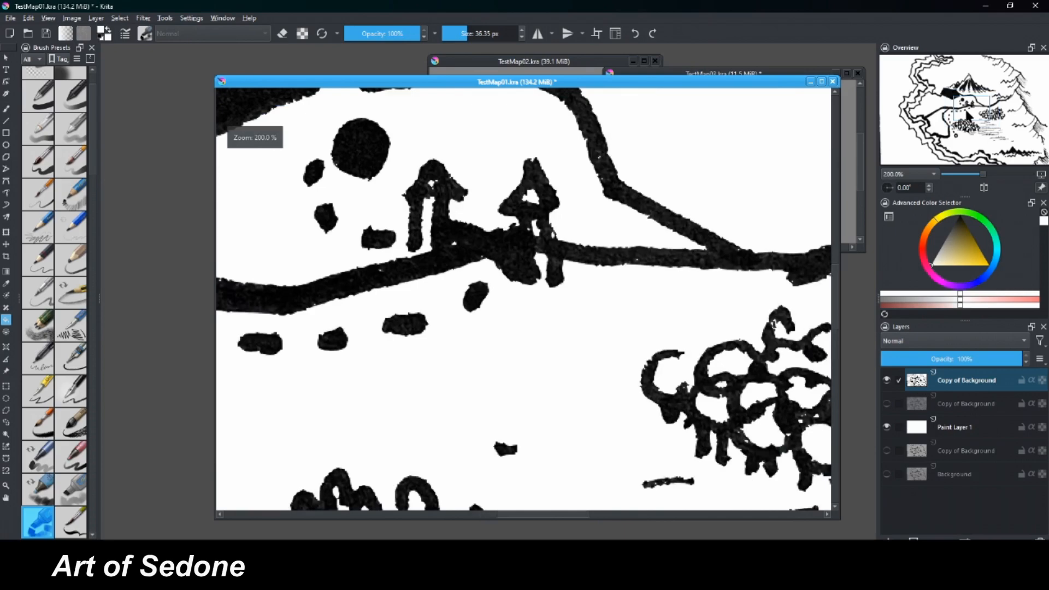
pyautogui.scroll(-2, 966, 111)
pyautogui.moveTo(964, 112); pyautogui.dragTo(936, 102)
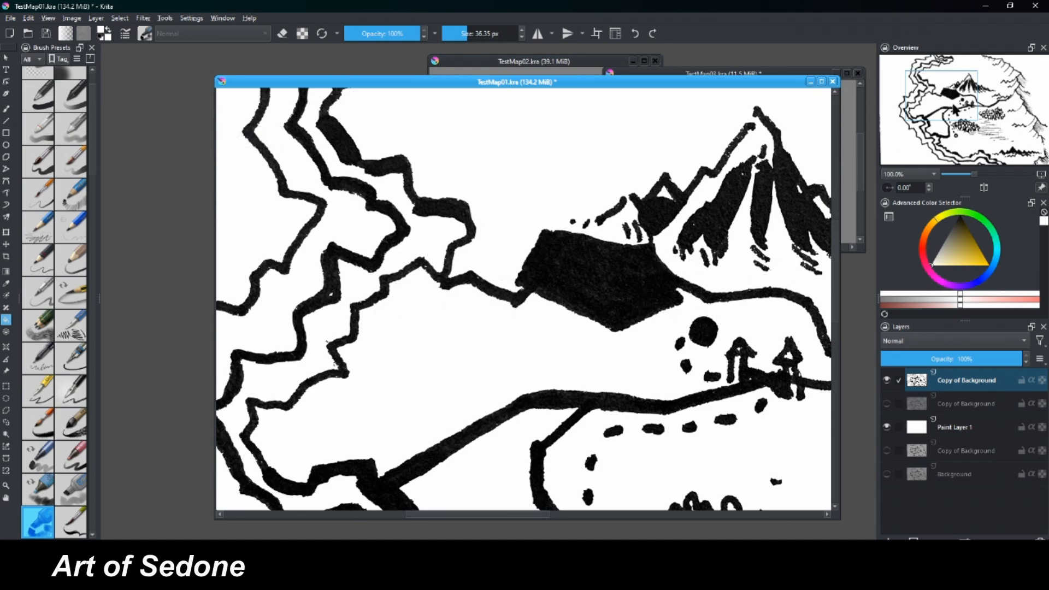
pyautogui.moveTo(953, 104); pyautogui.dragTo(921, 119)
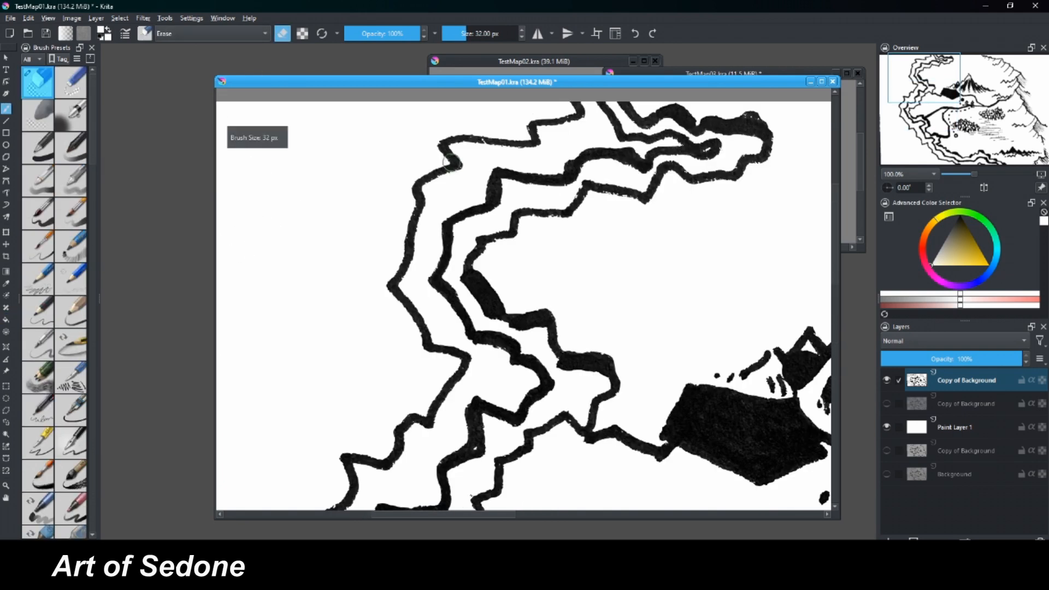
pyautogui.press('[')
pyautogui.press('[')
pyautogui.press('[')
pyautogui.press('[')
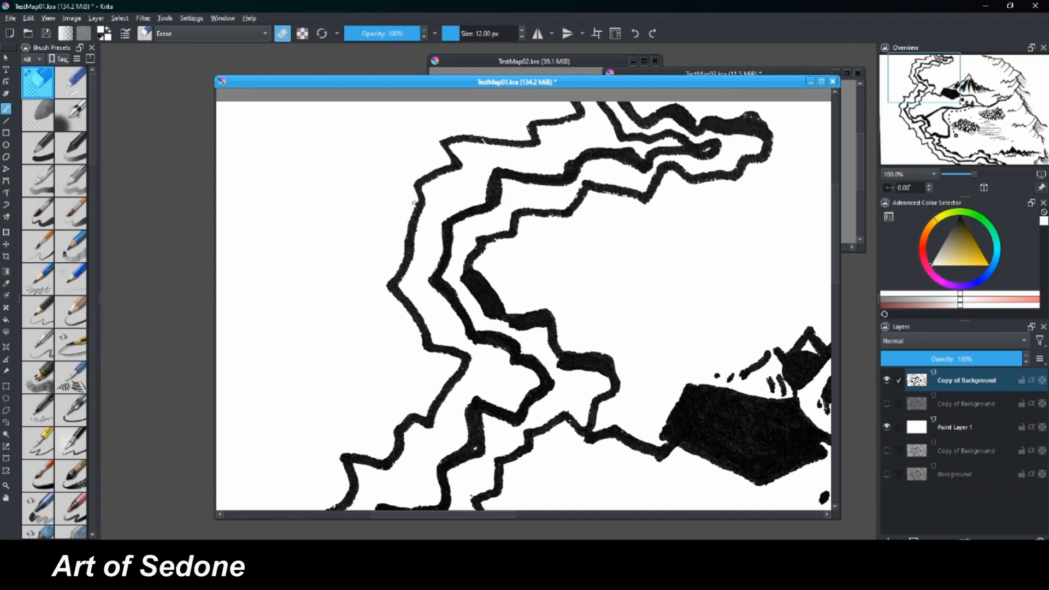
pyautogui.moveTo(405, 232); pyautogui.dragTo(410, 221)
pyautogui.moveTo(465, 130); pyautogui.dragTo(458, 132)
pyautogui.moveTo(467, 132); pyautogui.dragTo(479, 135)
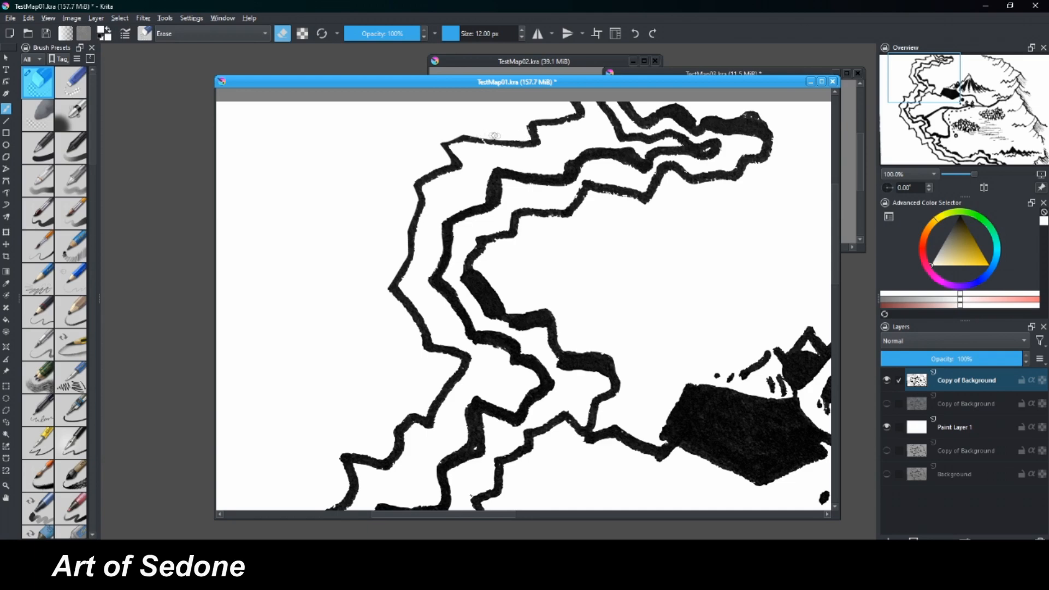
# Continue erasing the edge of the outer coastline around the bend west of the black lake shape.
pyautogui.press('-')
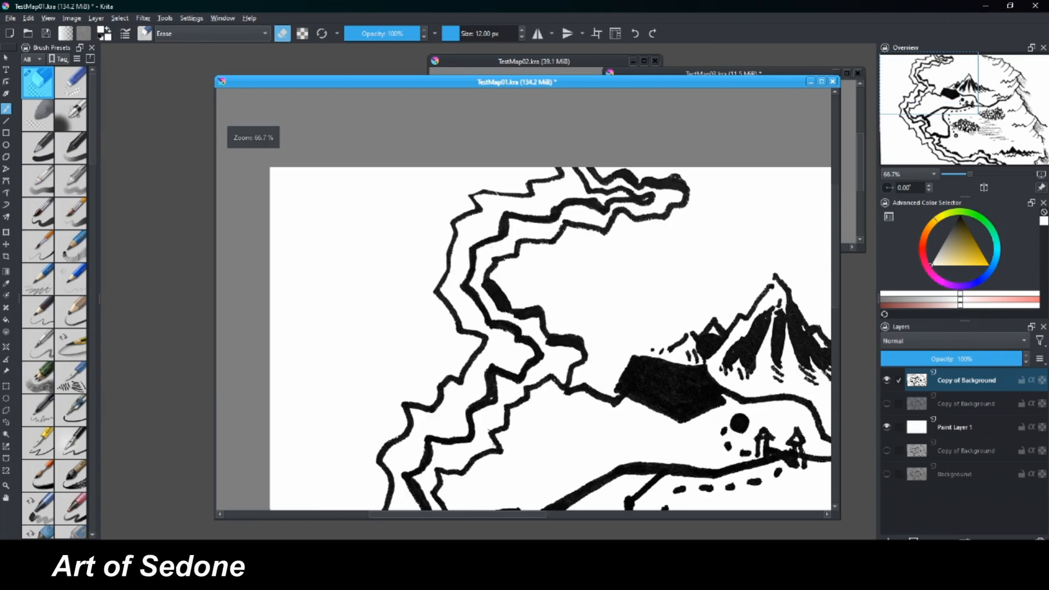
pyautogui.press('-')
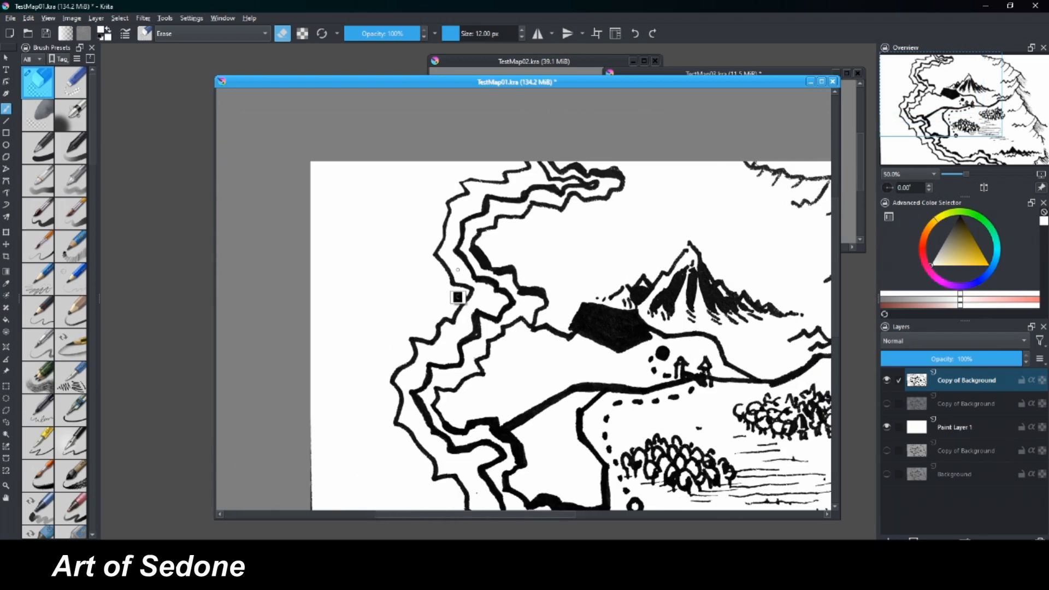
pyautogui.moveTo(472, 264); pyautogui.dragTo(443, 227)
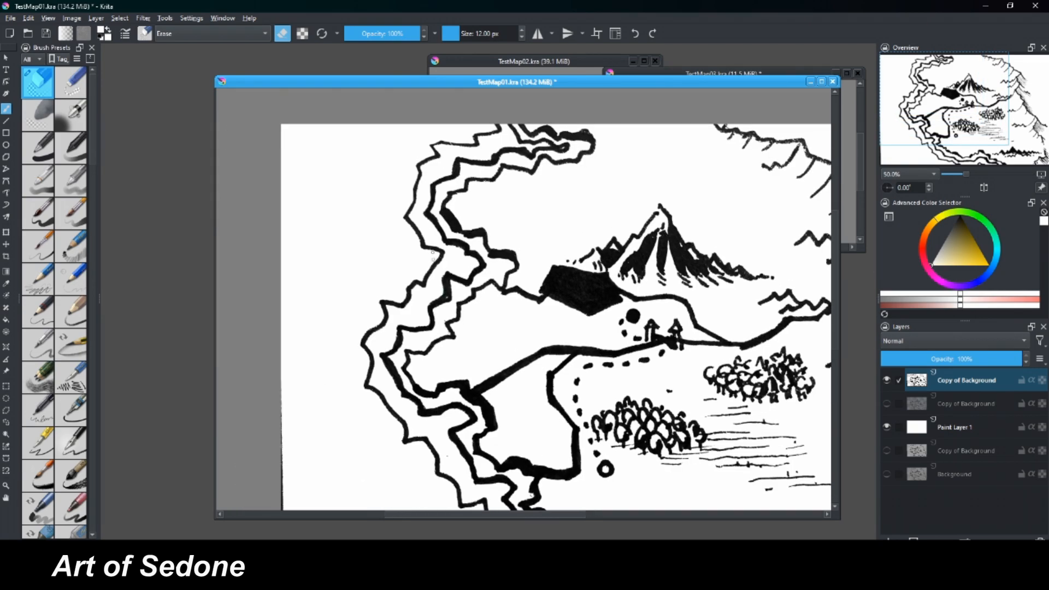
pyautogui.press('-')
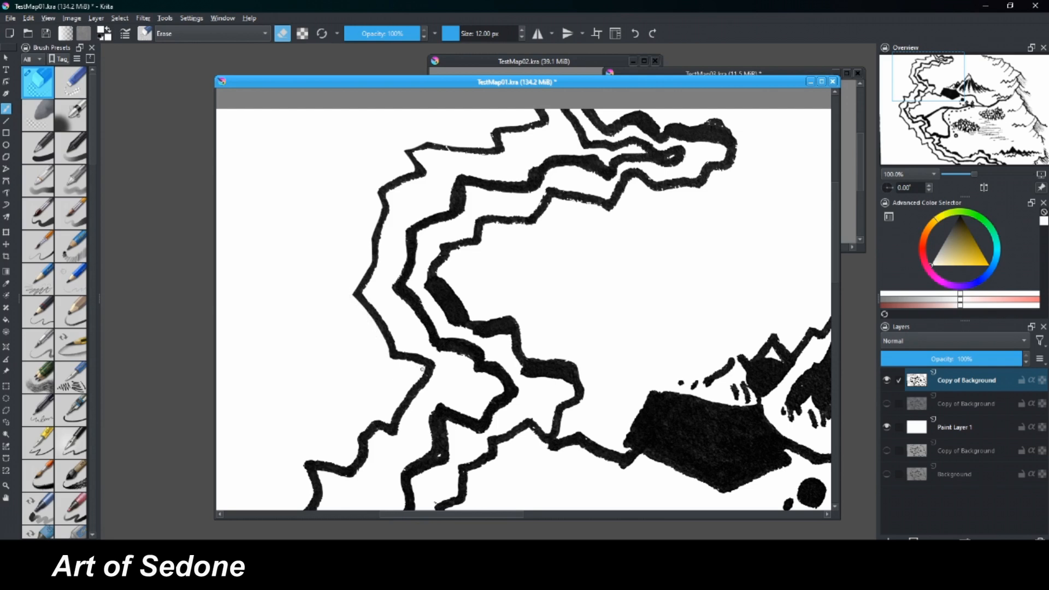
pyautogui.moveTo(392, 361); pyautogui.dragTo(414, 364)
pyautogui.press('-')
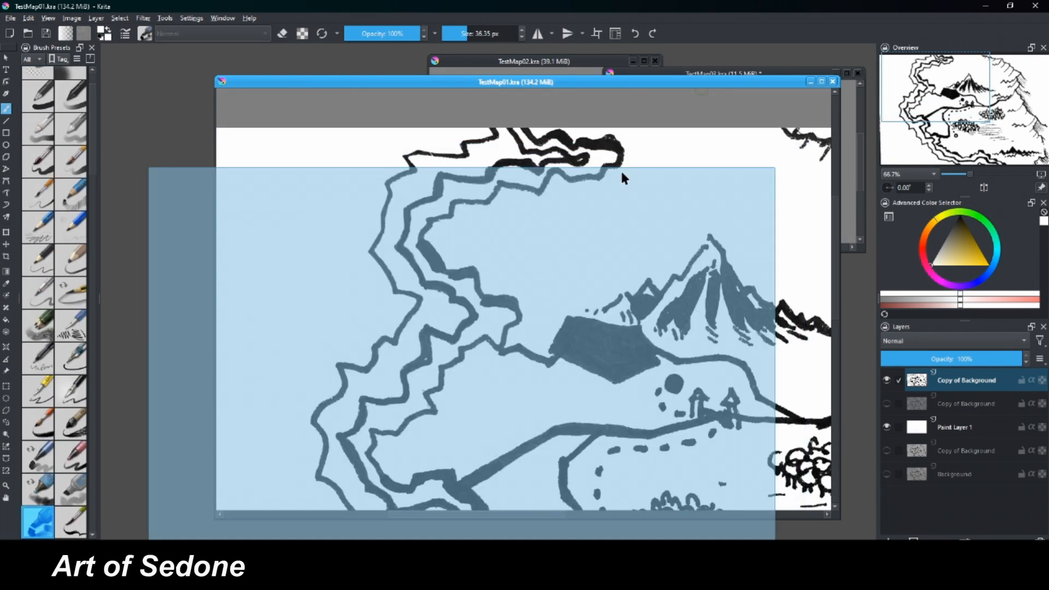
# Switch to the TestMap03.kra document, enlarge its window, and place it clear of the other maps.
pyautogui.moveTo(622, 173); pyautogui.dragTo(622, 173)
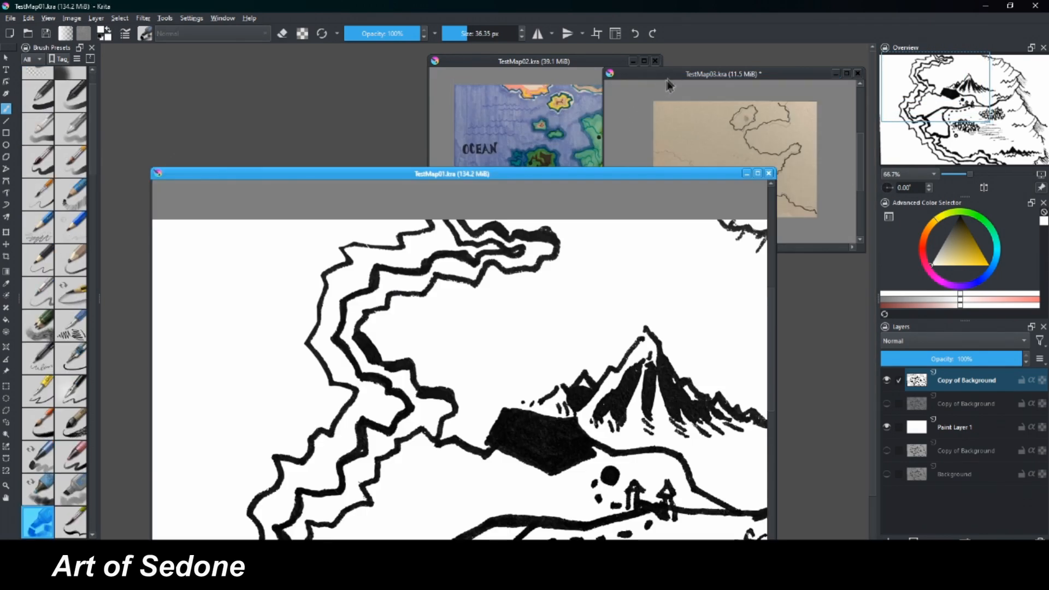
pyautogui.moveTo(670, 73); pyautogui.dragTo(422, 153)
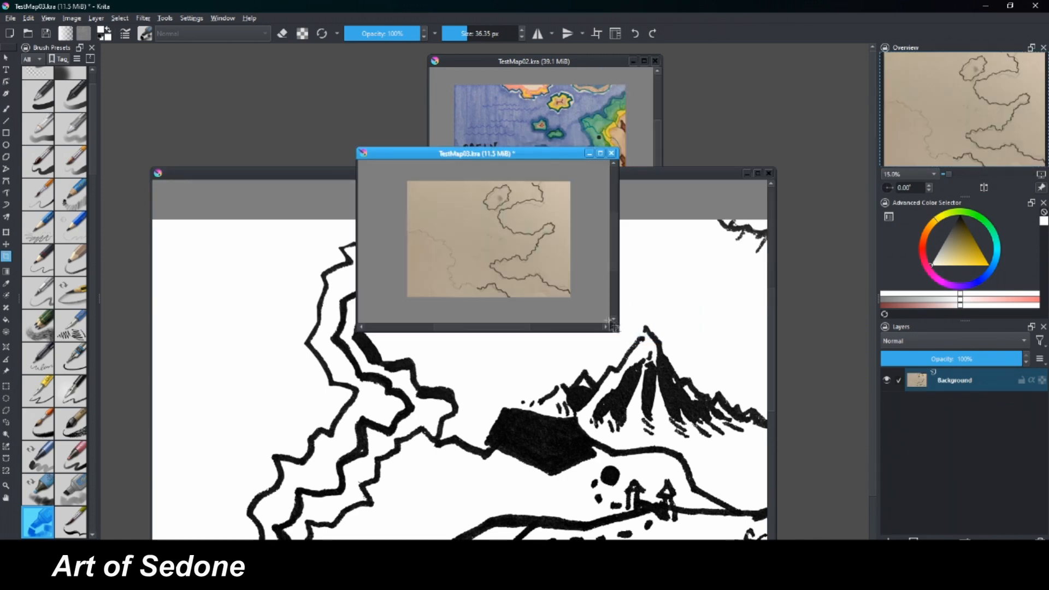
pyautogui.moveTo(616, 331); pyautogui.dragTo(833, 484)
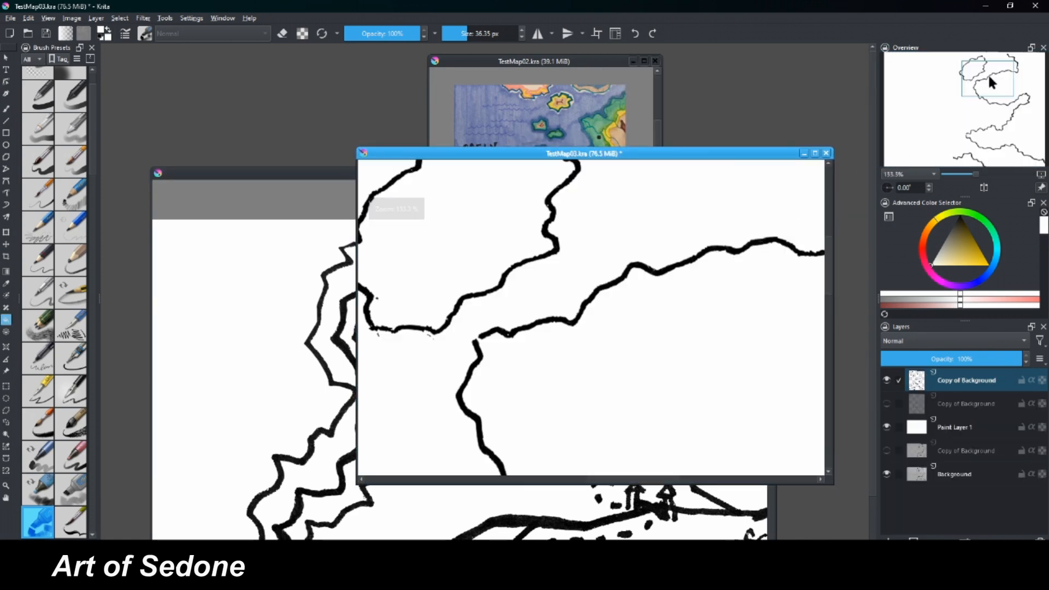
pyautogui.moveTo(988, 73); pyautogui.dragTo(986, 73)
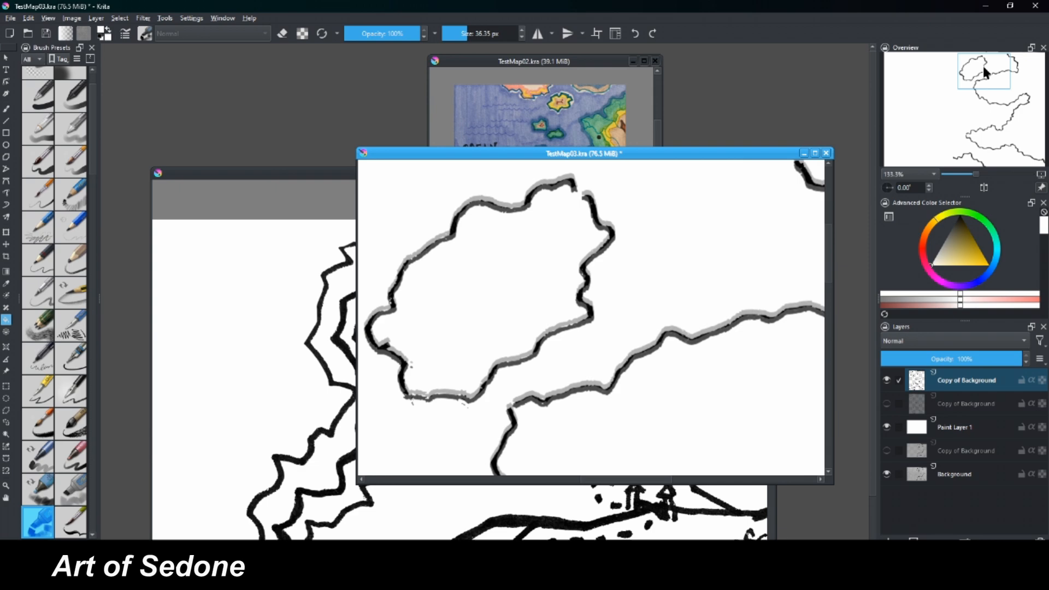
pyautogui.moveTo(385, 158); pyautogui.dragTo(252, 60)
# Extend the southern coastline of TestMap03 westward from its open end with a black brush at 4 px.
pyautogui.moveTo(970, 69); pyautogui.dragTo(939, 136)
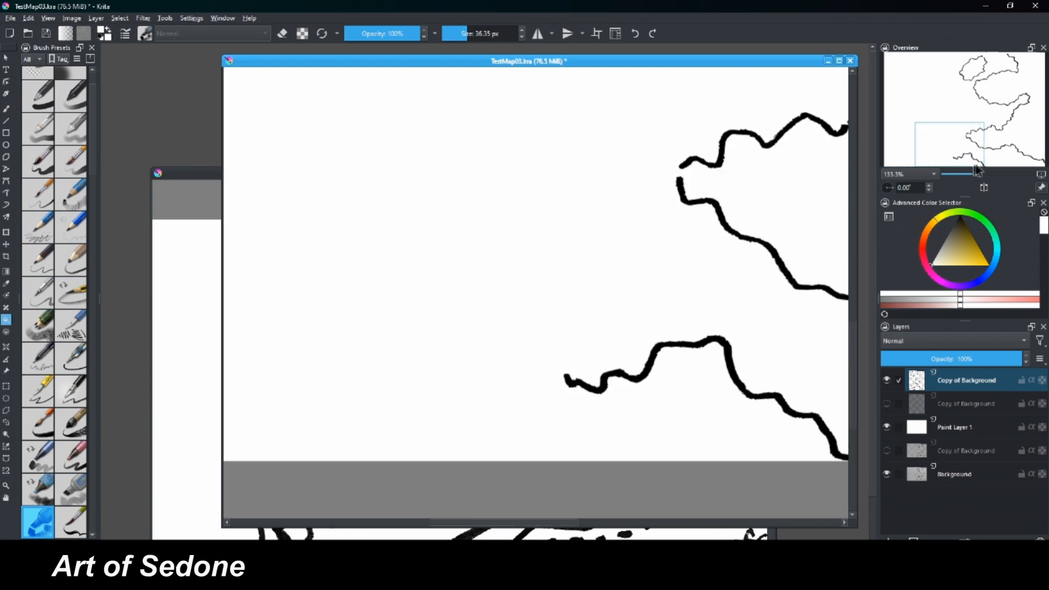
pyautogui.scroll(-2, 923, 172)
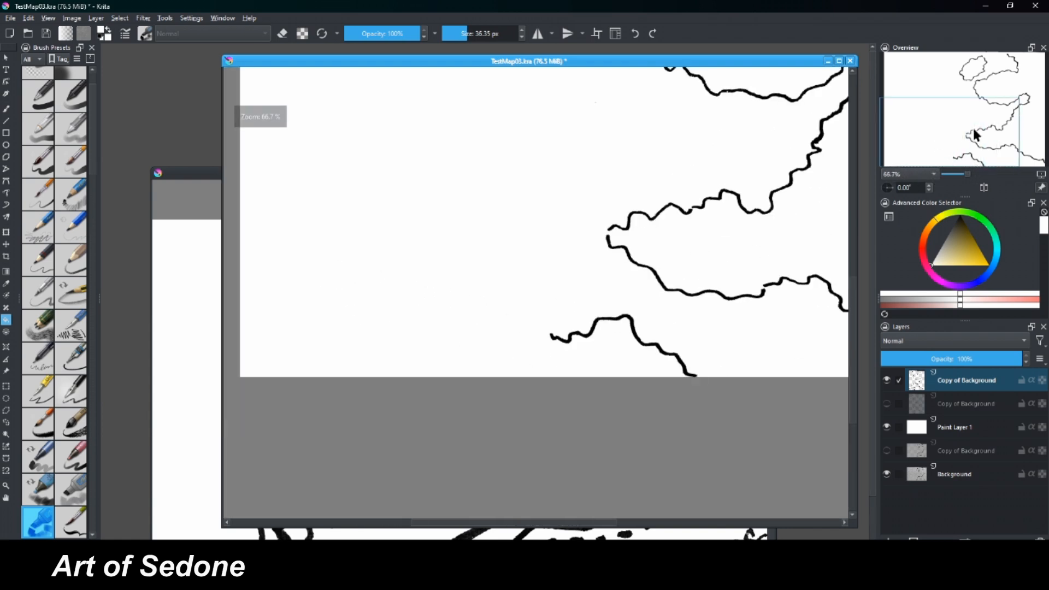
pyautogui.moveTo(976, 134)
pyautogui.mouseDown()
pyautogui.moveTo(963, 88)
pyautogui.moveTo(961, 126)
pyautogui.mouseUp()
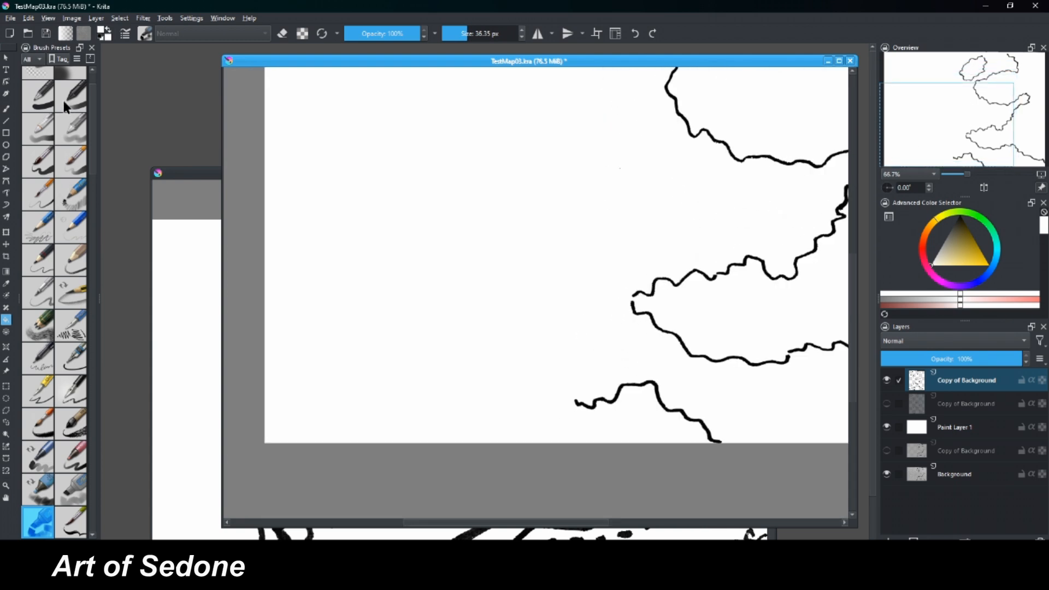
pyautogui.click(40, 97)
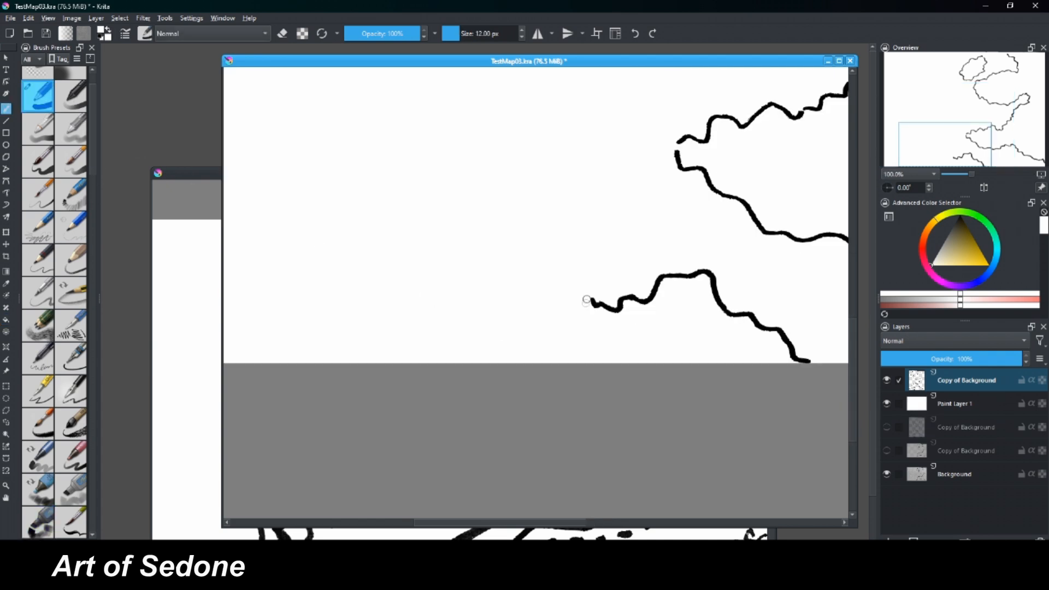
pyautogui.press('[')
pyautogui.press('[')
pyautogui.press('[')
pyautogui.press('[')
pyautogui.press('[')
pyautogui.press('[')
pyautogui.press('[')
pyautogui.press('[')
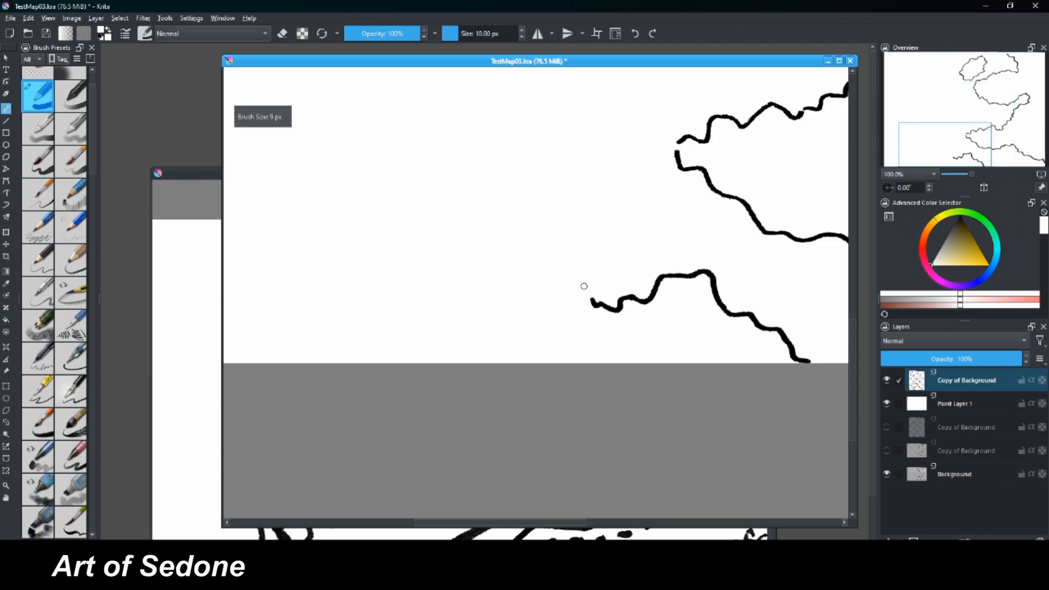
pyautogui.press('d')
pyautogui.moveTo(592, 299); pyautogui.dragTo(545, 276)
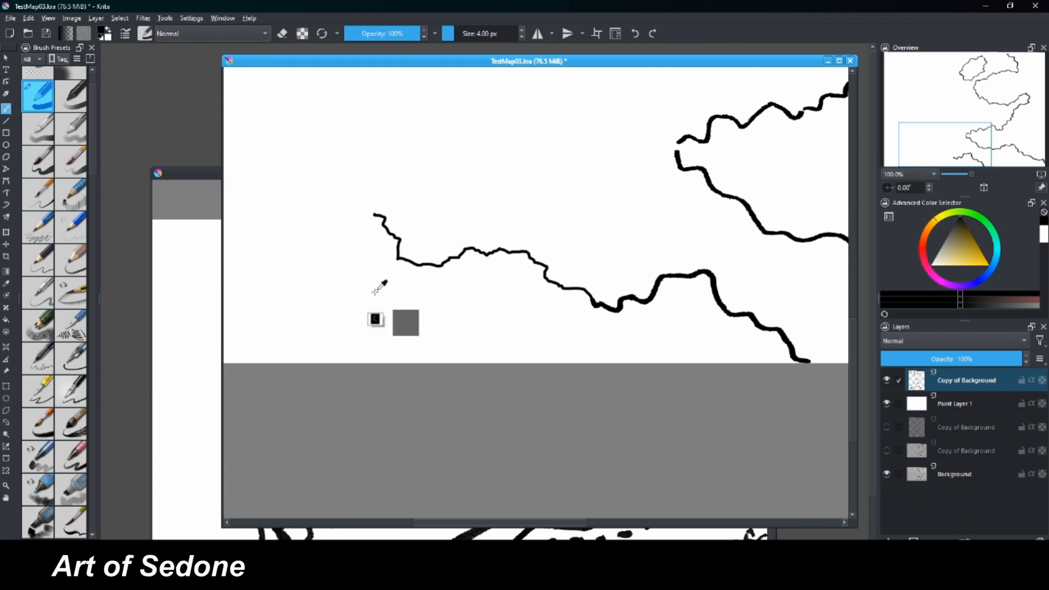
pyautogui.hotkey('ctrl', '-')
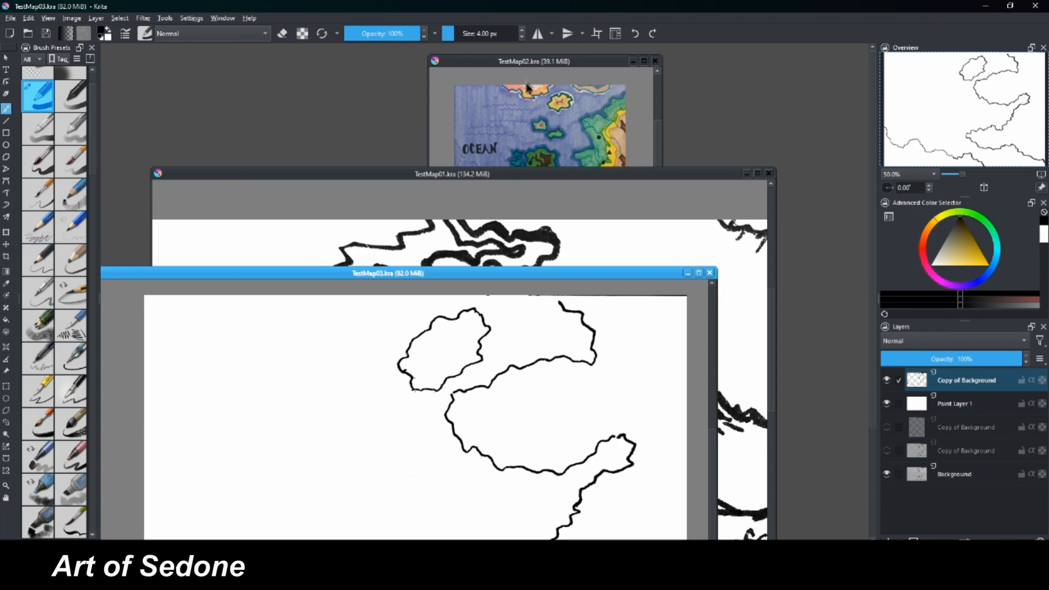
# Switch to the TestMap02.kra document, widen its window, and magnify the colored map to 33.3%.
pyautogui.click(523, 65)
pyautogui.moveTo(662, 238); pyautogui.dragTo(816, 271)
pyautogui.hotkey('ctrl', '+')
pyautogui.hotkey('ctrl', '+')
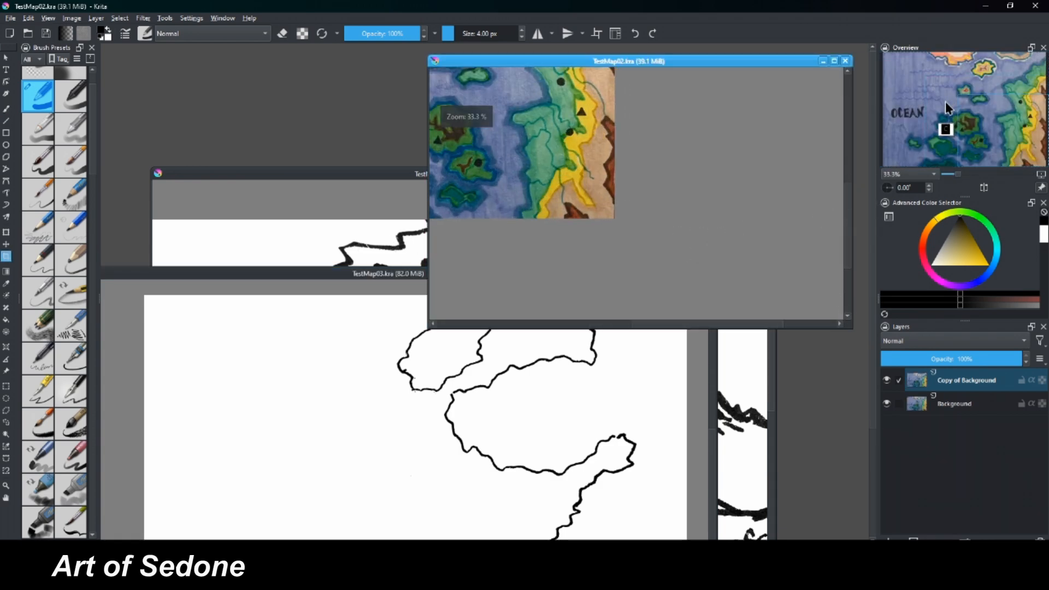
# Move the TestMap02 window slightly away from the other maps and magnify its islands and green-yellow eastern coast to 50%.
pyautogui.moveTo(946, 111); pyautogui.dragTo(980, 128)
pyautogui.moveTo(680, 62)
pyautogui.mouseDown()
pyautogui.moveTo(702, 67)
pyautogui.moveTo(694, 65)
pyautogui.mouseUp()
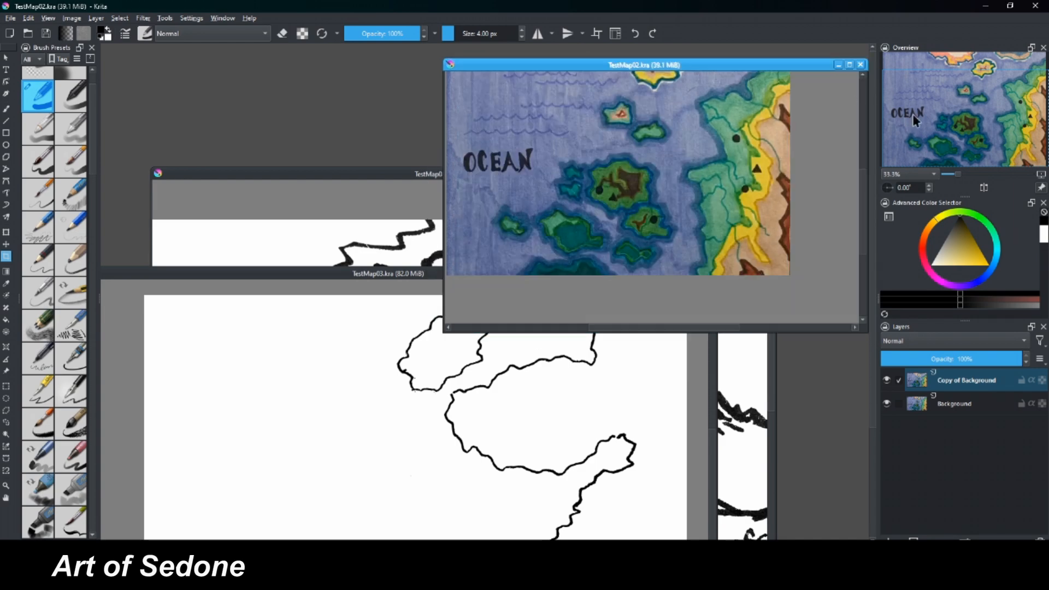
pyautogui.moveTo(912, 113); pyautogui.dragTo(1007, 121)
pyautogui.scroll(1, 900, 143)
# Bring TestMap01 forward and add a new paint layer directly beneath its visible linework layer.
pyautogui.moveTo(399, 174); pyautogui.dragTo(414, 149)
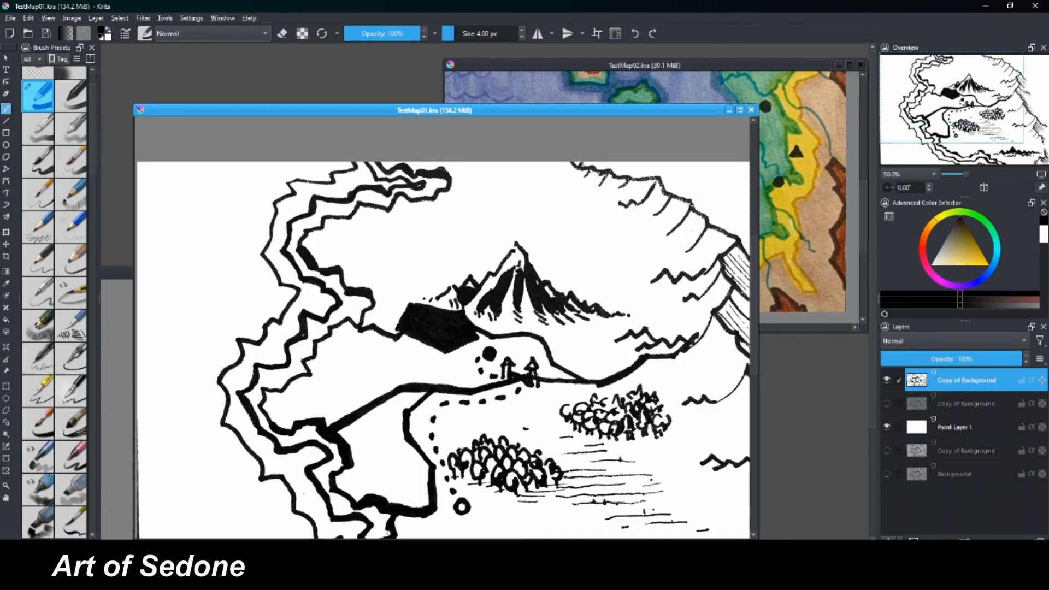
pyautogui.press('Insert')
pyautogui.moveTo(918, 383); pyautogui.dragTo(917, 415)
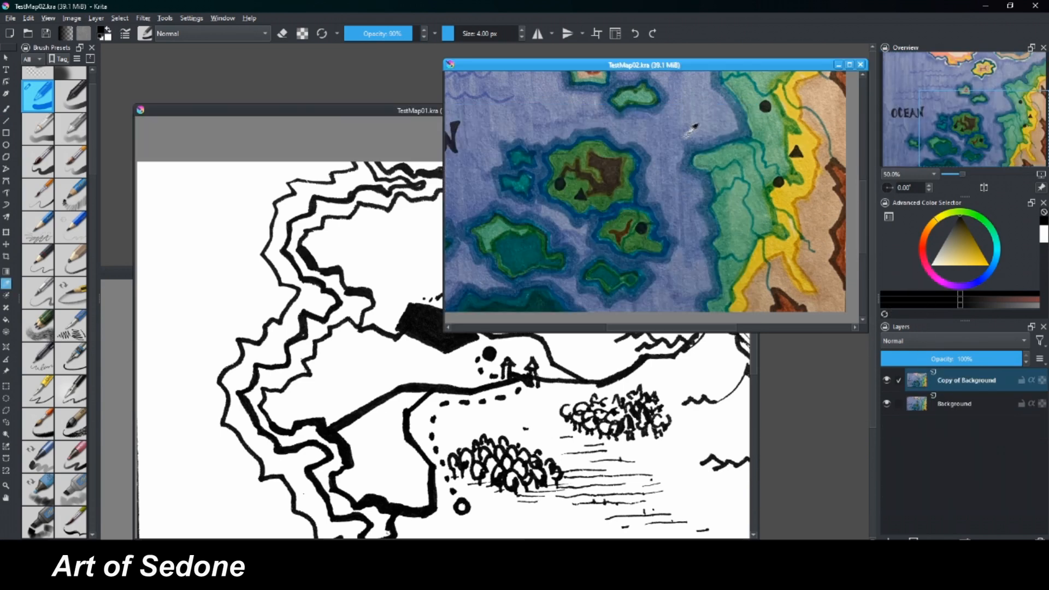
# Sample the ocean blue from TestMap02, return to TestMap01, and choose a translucent wet brush preset at 63 px.
pyautogui.click(718, 107)
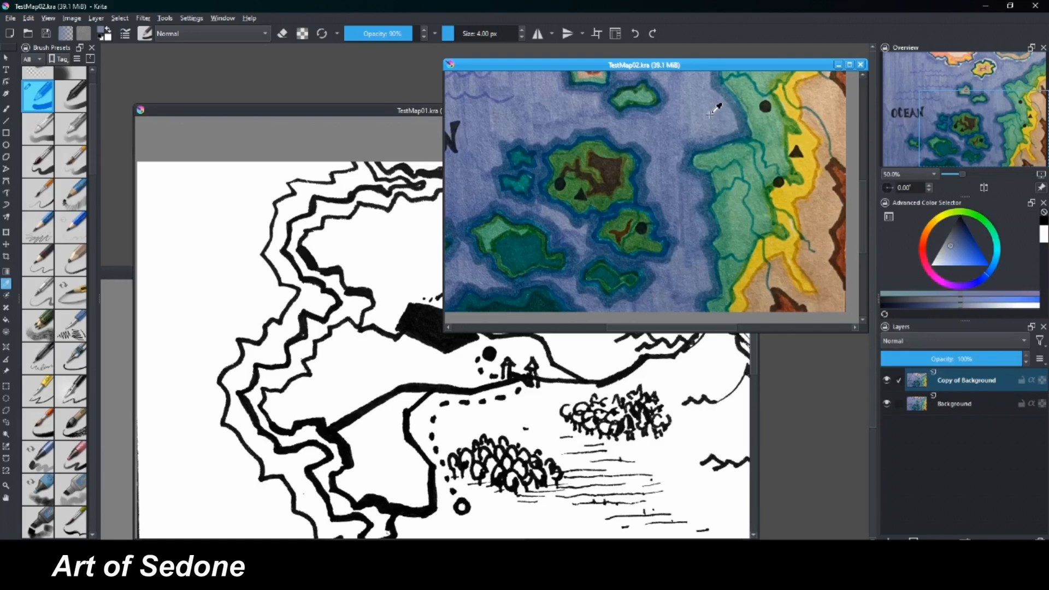
pyautogui.click(7, 108)
pyautogui.moveTo(309, 113); pyautogui.dragTo(317, 120)
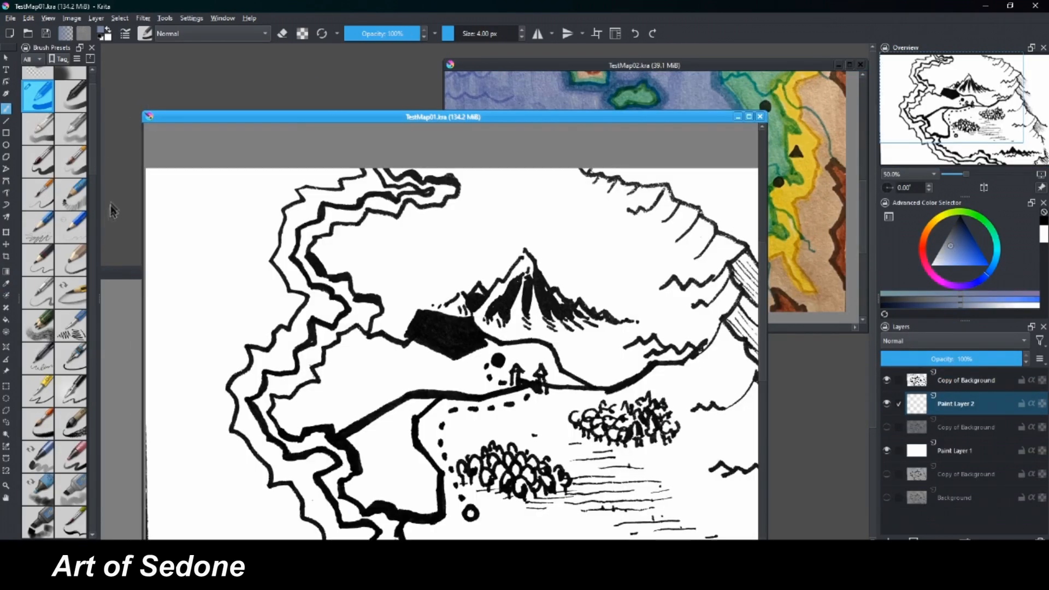
pyautogui.scroll(-4, 82, 339)
pyautogui.scroll(-4, 97, 186)
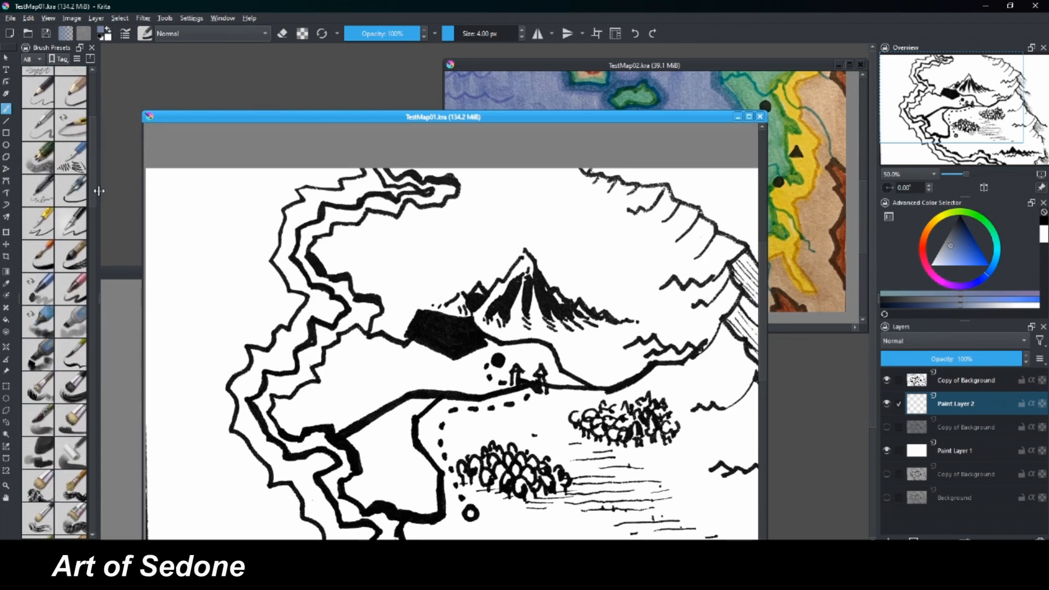
pyautogui.click(71, 252)
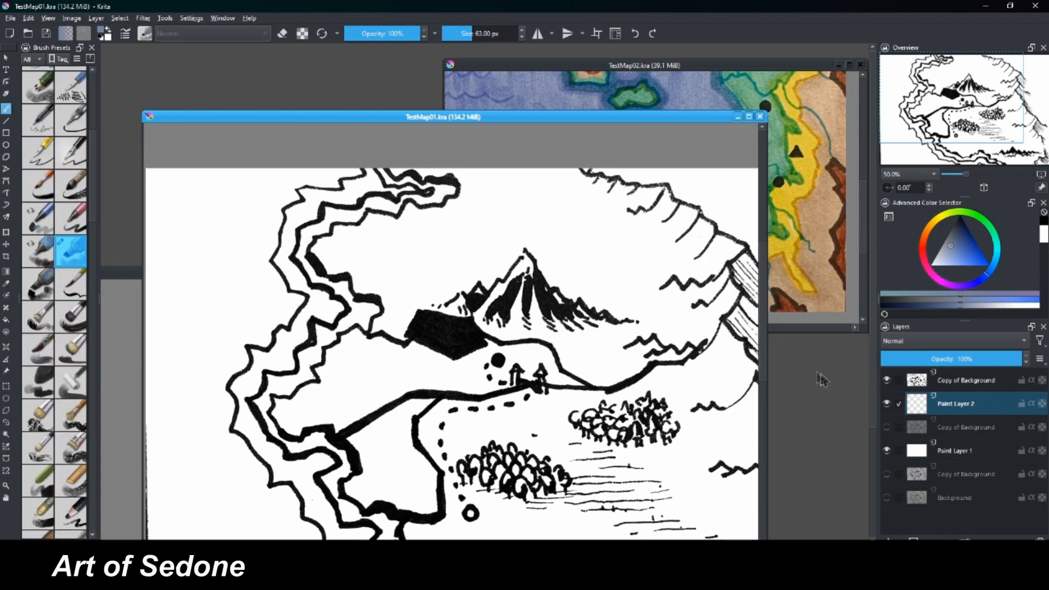
# Paint a pale blue wash over TestMap01's northwestern coastline bands and the sea beside them on the new layer.
pyautogui.moveTo(329, 206)
pyautogui.mouseDown()
pyautogui.moveTo(352, 184)
pyautogui.moveTo(389, 189)
pyautogui.moveTo(339, 204)
pyautogui.moveTo(317, 226)
pyautogui.moveTo(281, 200)
pyautogui.moveTo(283, 181)
pyautogui.moveTo(319, 186)
pyautogui.moveTo(295, 168)
pyautogui.moveTo(262, 242)
pyautogui.moveTo(329, 212)
pyautogui.moveTo(317, 230)
pyautogui.moveTo(343, 216)
pyautogui.moveTo(353, 195)
pyautogui.moveTo(392, 207)
pyautogui.moveTo(399, 191)
pyautogui.moveTo(374, 178)
pyautogui.moveTo(426, 192)
pyautogui.mouseUp()
pyautogui.moveTo(430, 195); pyautogui.dragTo(439, 194)
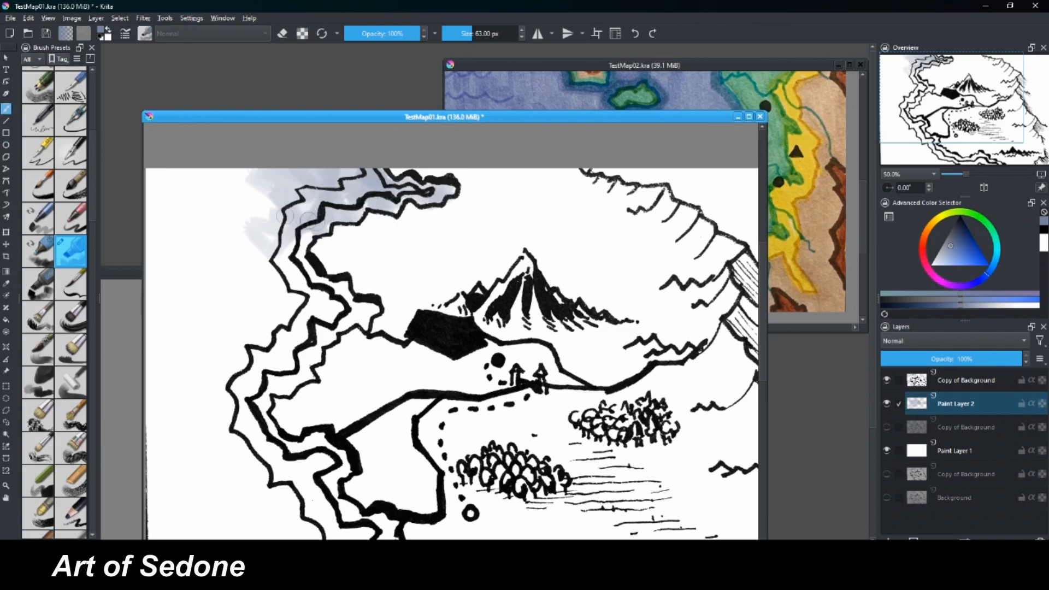
pyautogui.moveTo(236, 176)
pyautogui.mouseDown()
pyautogui.moveTo(235, 259)
pyautogui.moveTo(283, 305)
pyautogui.moveTo(290, 244)
pyautogui.moveTo(321, 295)
pyautogui.moveTo(293, 229)
pyautogui.moveTo(300, 218)
pyautogui.moveTo(262, 182)
pyautogui.moveTo(236, 180)
pyautogui.moveTo(200, 261)
pyautogui.mouseUp()
pyautogui.moveTo(200, 261); pyautogui.dragTo(267, 259)
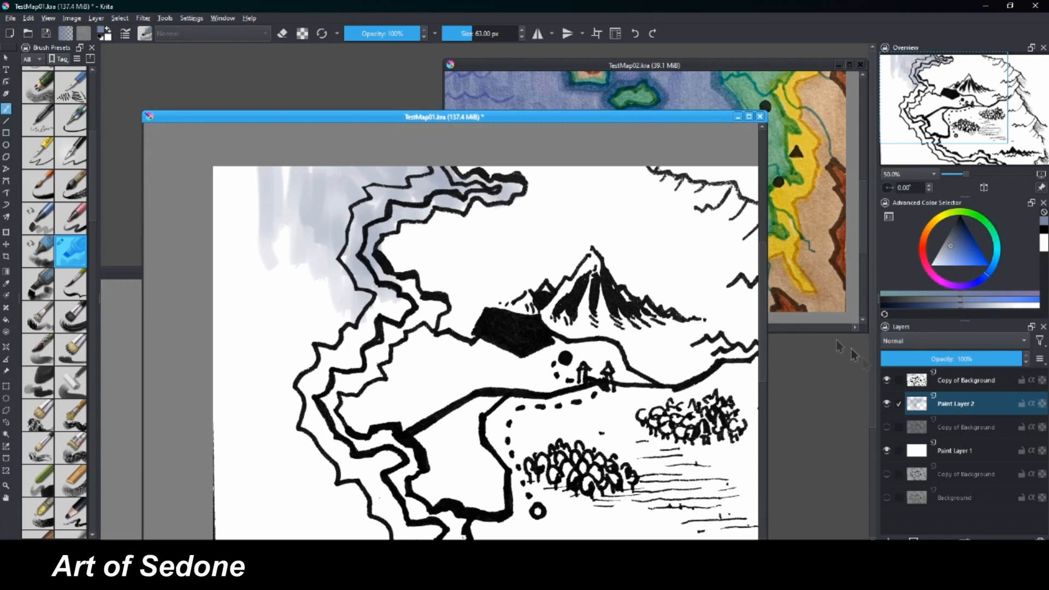
# Toggle the linework layer's visibility to inspect the blue wash on its own, leaving the linework shown.
pyautogui.click(887, 380)
pyautogui.click(887, 380)
pyautogui.click(886, 380)
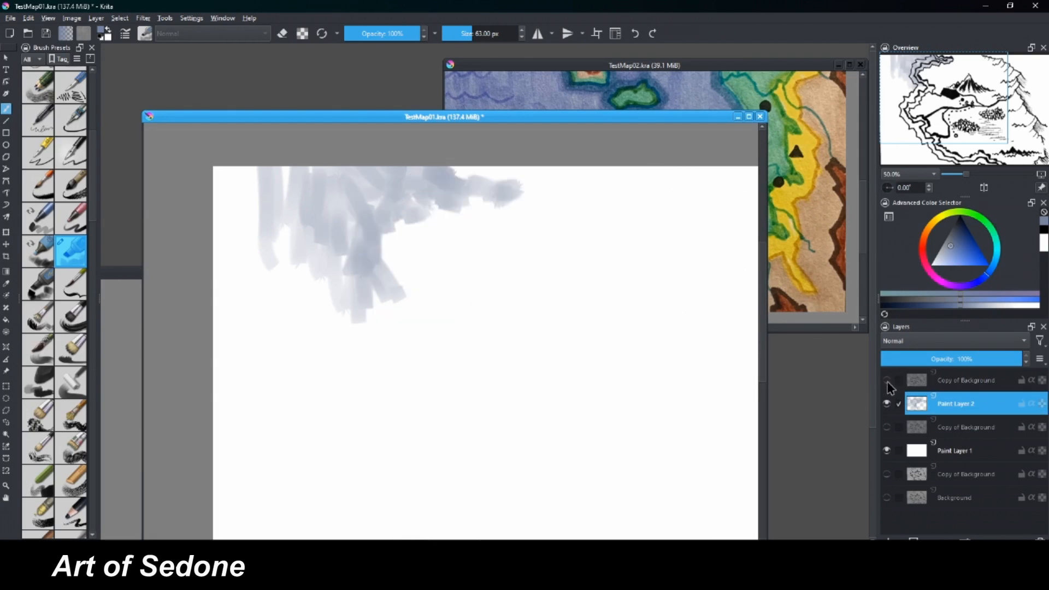
pyautogui.click(887, 380)
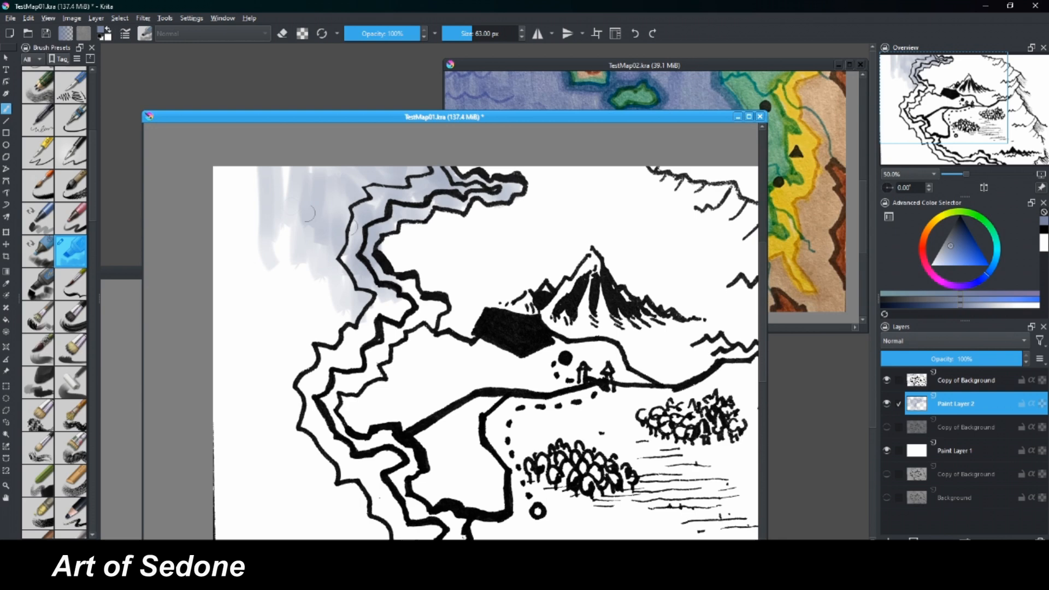
# Extend the pale blue wash to the map's northwest corner and down the coastline bands to the western bend.
pyautogui.moveTo(340, 225); pyautogui.dragTo(221, 174)
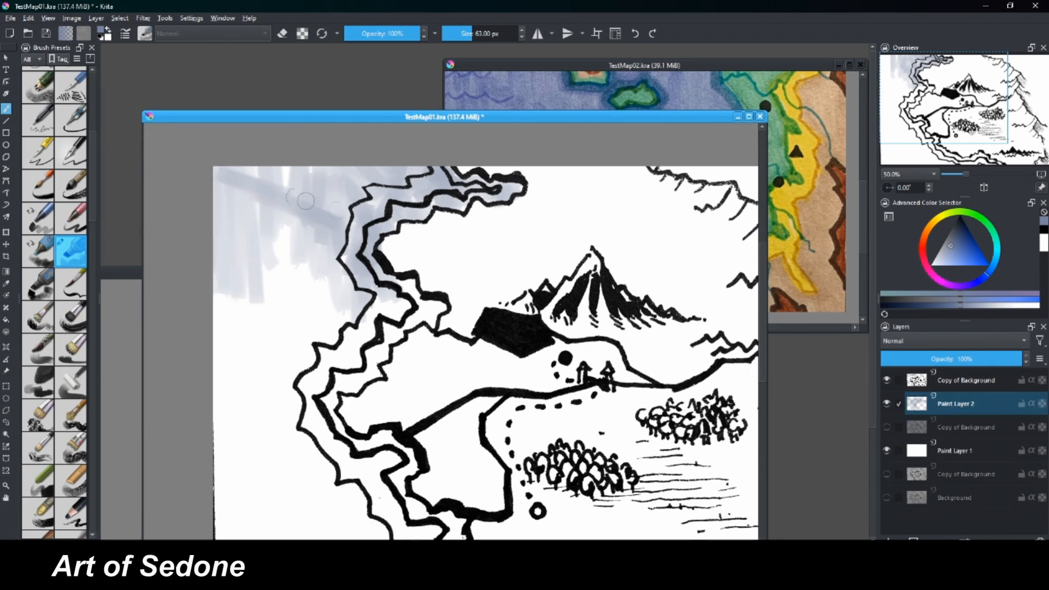
pyautogui.moveTo(305, 201)
pyautogui.mouseDown()
pyautogui.moveTo(344, 176)
pyautogui.moveTo(428, 176)
pyautogui.mouseUp()
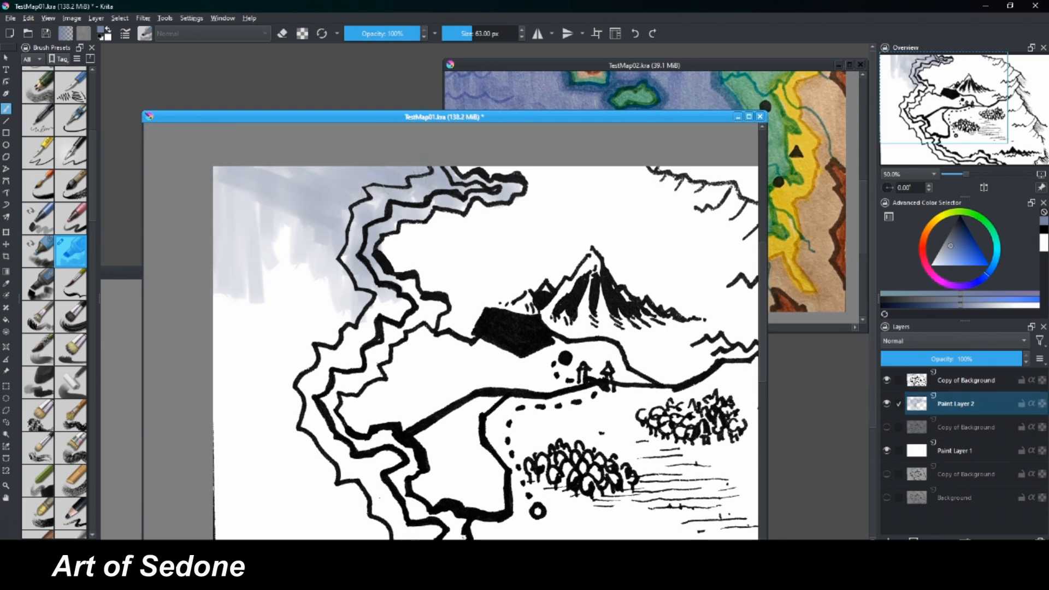
pyautogui.moveTo(335, 340)
pyautogui.mouseDown()
pyautogui.moveTo(383, 335)
pyautogui.moveTo(393, 287)
pyautogui.moveTo(402, 284)
pyautogui.moveTo(433, 319)
pyautogui.mouseUp()
pyautogui.moveTo(303, 254); pyautogui.dragTo(310, 331)
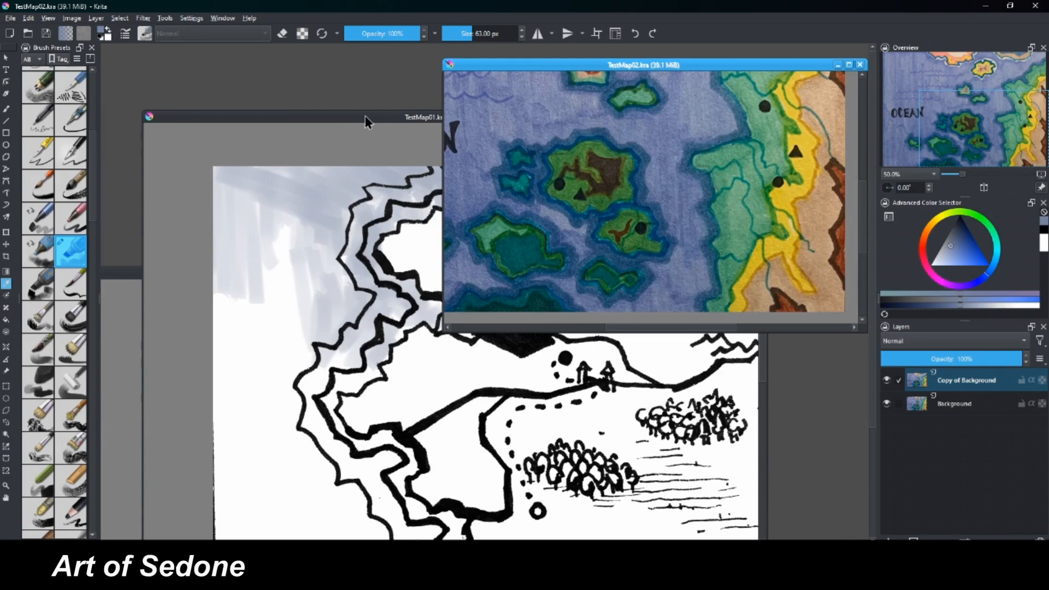
# Choose an opaque brush preset at 36.35 px and paint solid blue over the northern coastline bands.
pyautogui.click(365, 116)
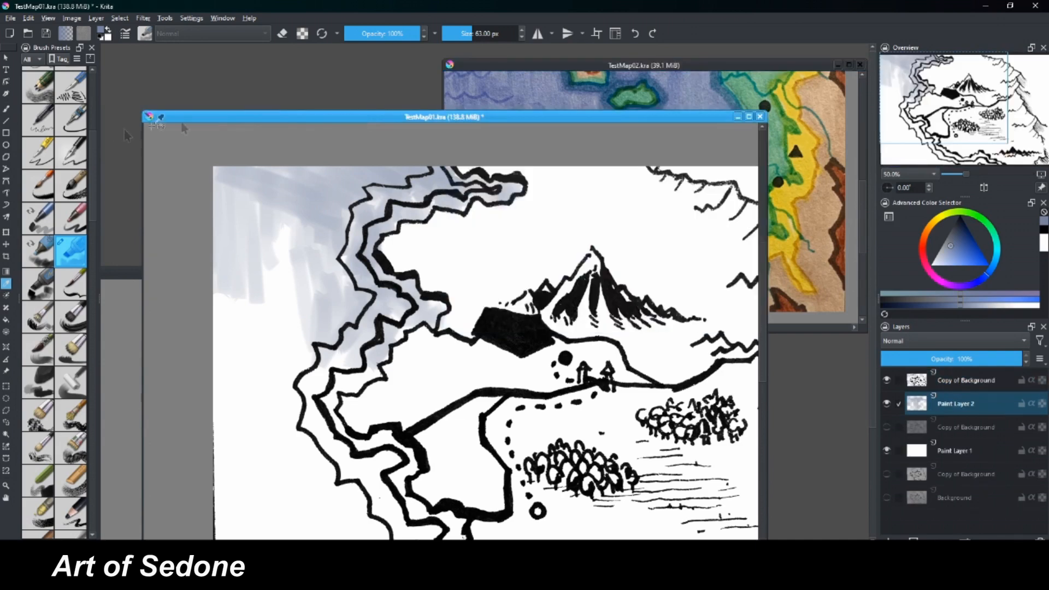
pyautogui.click(39, 252)
pyautogui.click(38, 284)
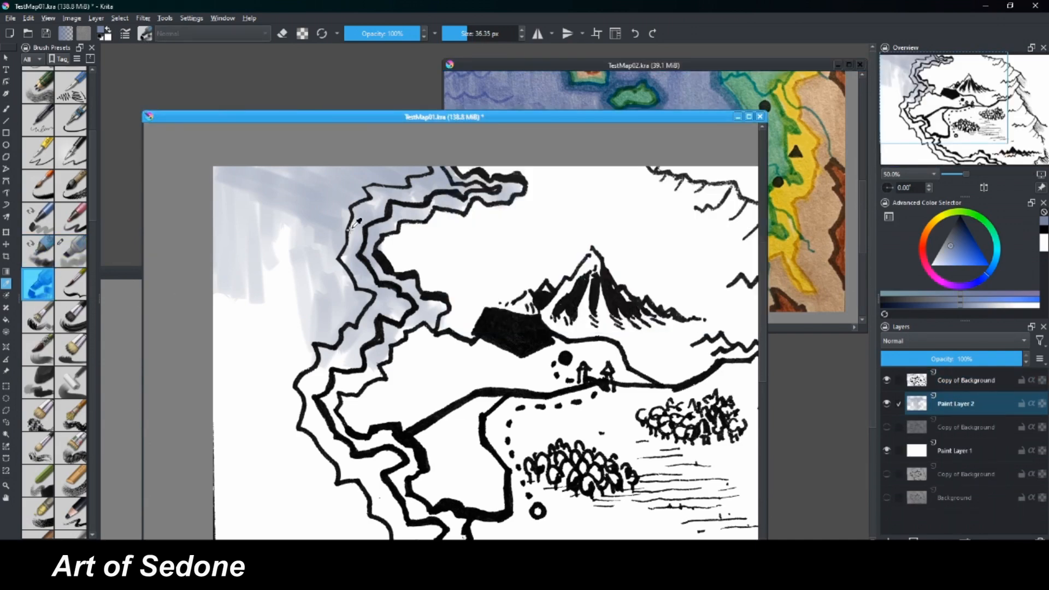
pyautogui.press('b')
pyautogui.moveTo(410, 190)
pyautogui.mouseDown()
pyautogui.moveTo(412, 202)
pyautogui.moveTo(445, 188)
pyautogui.moveTo(522, 188)
pyautogui.moveTo(491, 207)
pyautogui.moveTo(446, 208)
pyautogui.mouseUp()
pyautogui.moveTo(374, 183)
pyautogui.mouseDown()
pyautogui.moveTo(382, 232)
pyautogui.moveTo(421, 213)
pyautogui.moveTo(415, 306)
pyautogui.mouseUp()
# Sample the coastal green from TestMap02 and paint it opaquely at 36.35 px over TestMap01's land inside the northern coastline.
pyautogui.click(639, 71)
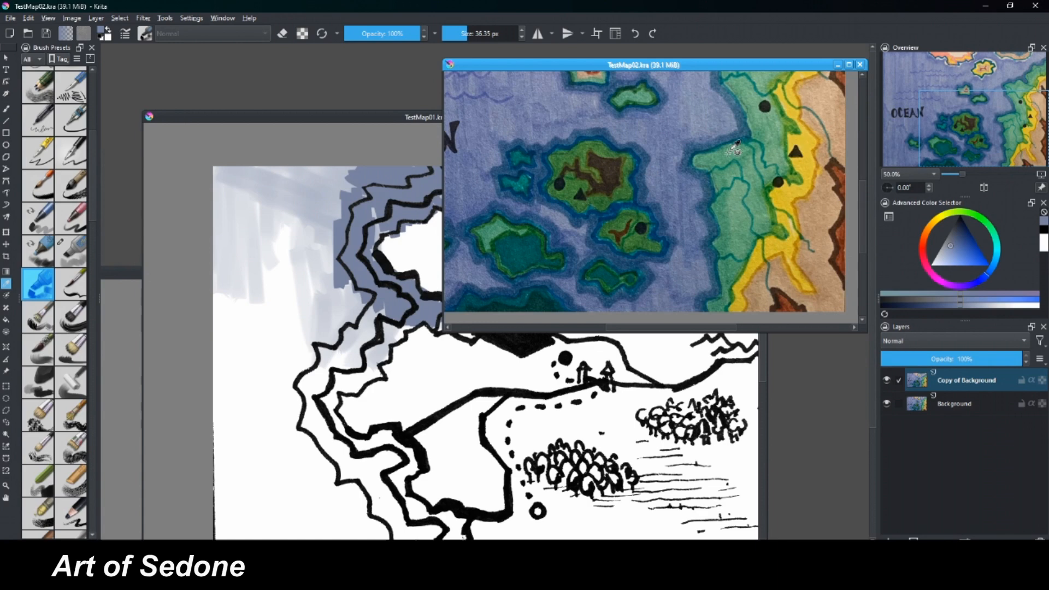
pyautogui.keyDown('ctrl'); pyautogui.click(766, 129); pyautogui.keyUp('ctrl')
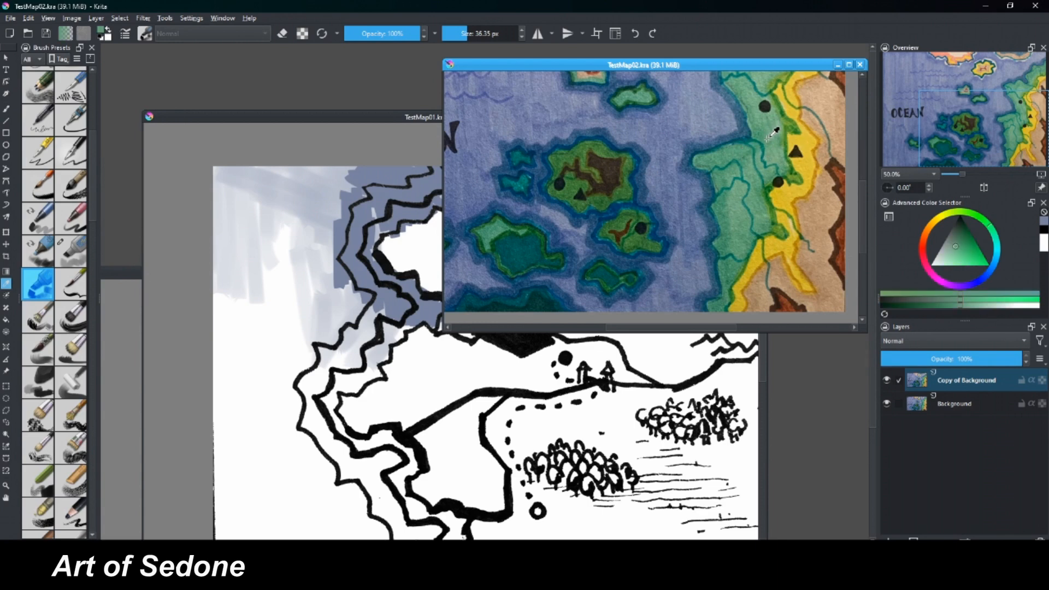
pyautogui.press('b')
pyautogui.click(411, 119)
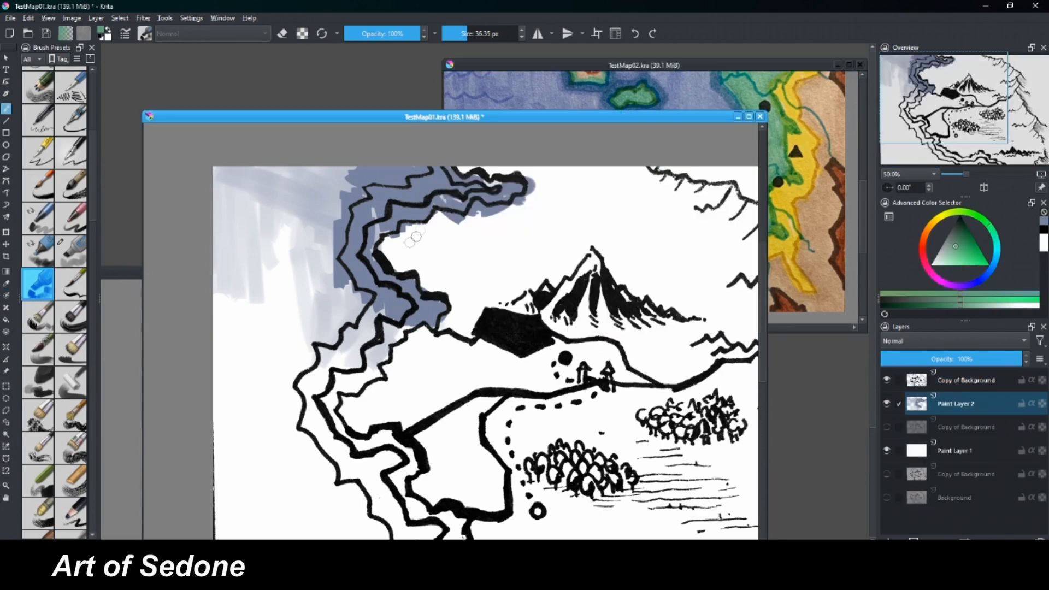
pyautogui.moveTo(384, 251)
pyautogui.mouseDown()
pyautogui.moveTo(416, 266)
pyautogui.moveTo(417, 235)
pyautogui.moveTo(402, 231)
pyautogui.moveTo(456, 228)
pyautogui.moveTo(474, 236)
pyautogui.moveTo(458, 270)
pyautogui.moveTo(477, 280)
pyautogui.mouseUp()
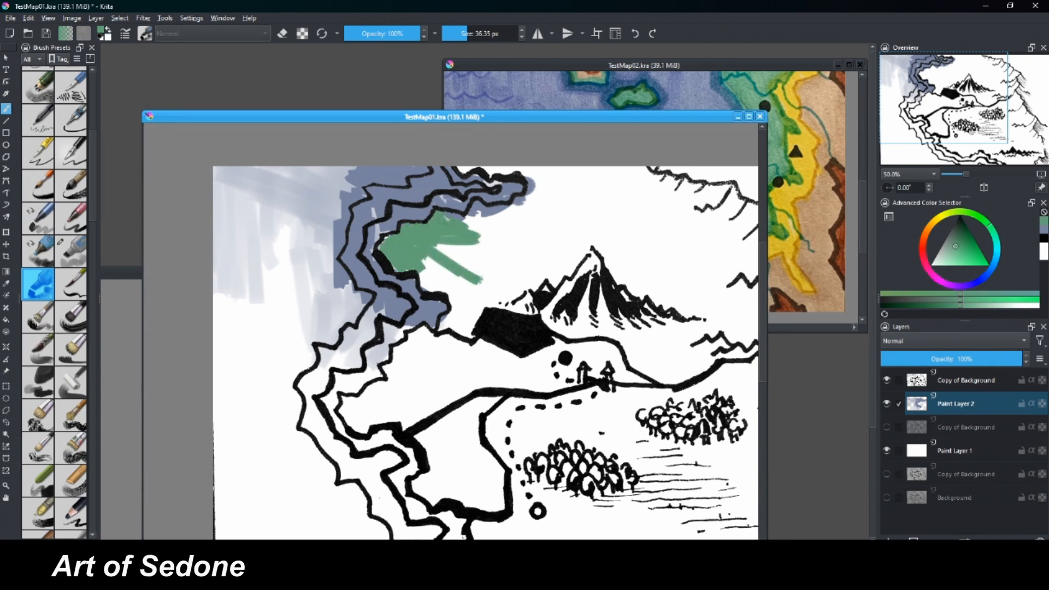
pyautogui.moveTo(464, 225)
pyautogui.mouseDown()
pyautogui.moveTo(519, 204)
pyautogui.moveTo(436, 280)
pyautogui.moveTo(419, 246)
pyautogui.moveTo(421, 281)
pyautogui.moveTo(464, 290)
pyautogui.moveTo(449, 326)
pyautogui.mouseUp()
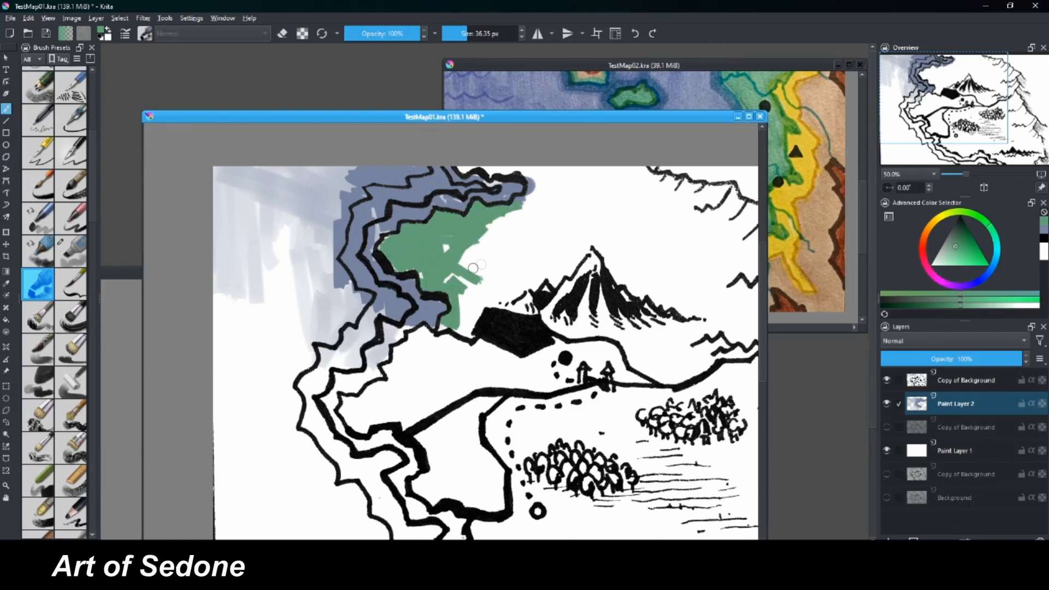
# Blend the green land color outward toward the mountain with the translucent wet brush at 63 px.
pyautogui.click(71, 254)
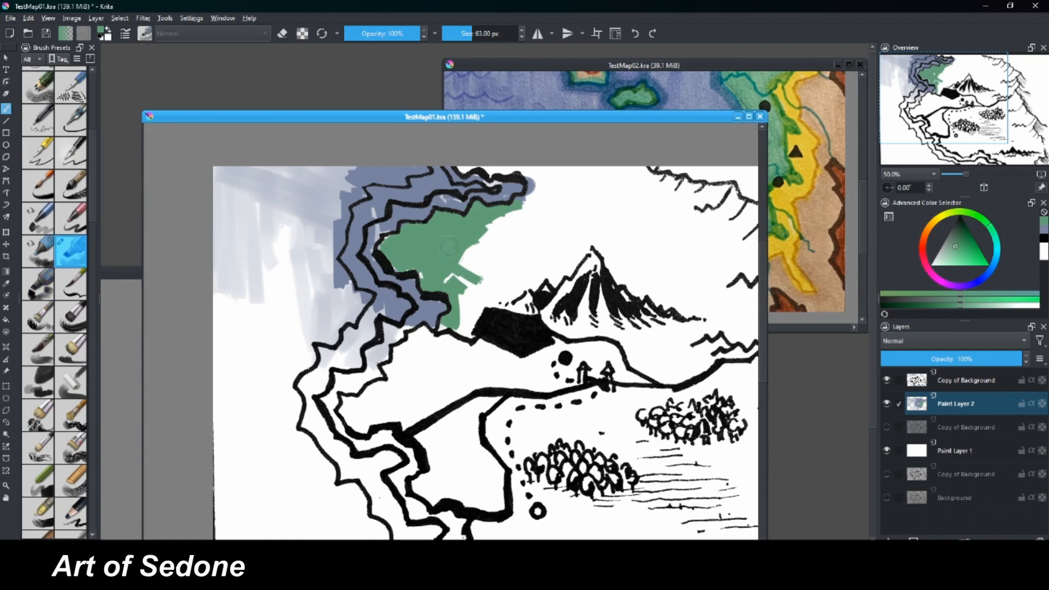
pyautogui.moveTo(448, 247)
pyautogui.mouseDown()
pyautogui.moveTo(476, 271)
pyautogui.moveTo(486, 264)
pyautogui.moveTo(466, 302)
pyautogui.moveTo(475, 278)
pyautogui.moveTo(468, 234)
pyautogui.moveTo(460, 253)
pyautogui.moveTo(478, 227)
pyautogui.moveTo(496, 242)
pyautogui.moveTo(536, 210)
pyautogui.moveTo(565, 211)
pyautogui.mouseUp()
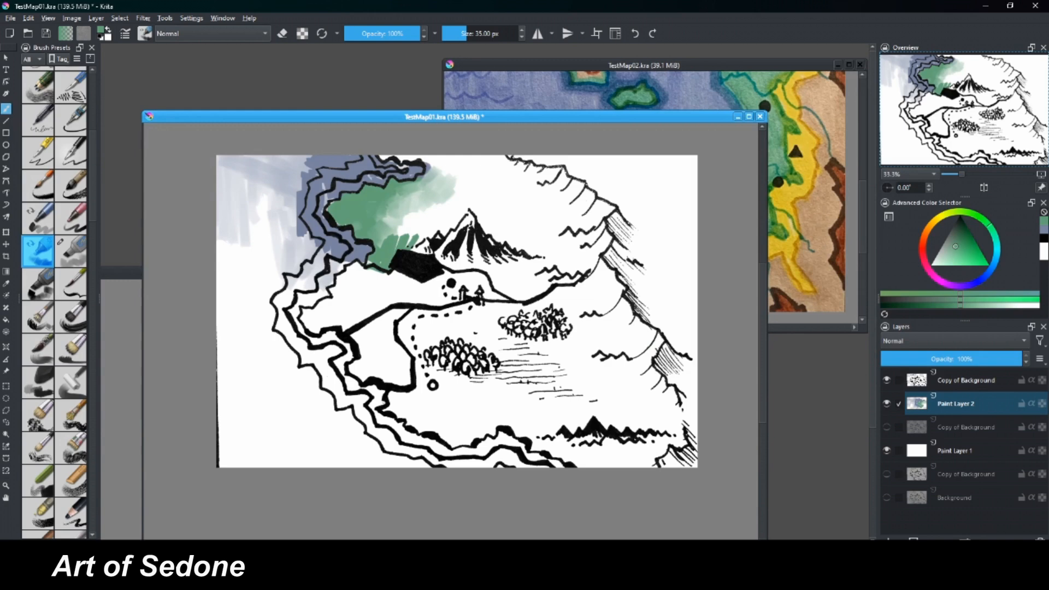
# Move the TestMap01 window to the workspace's upper corner, shrink it, and fit the whole map inside at 25% zoom.
pyautogui.moveTo(432, 116); pyautogui.dragTo(393, 59)
pyautogui.moveTo(726, 497); pyautogui.dragTo(556, 347)
pyautogui.press('-')
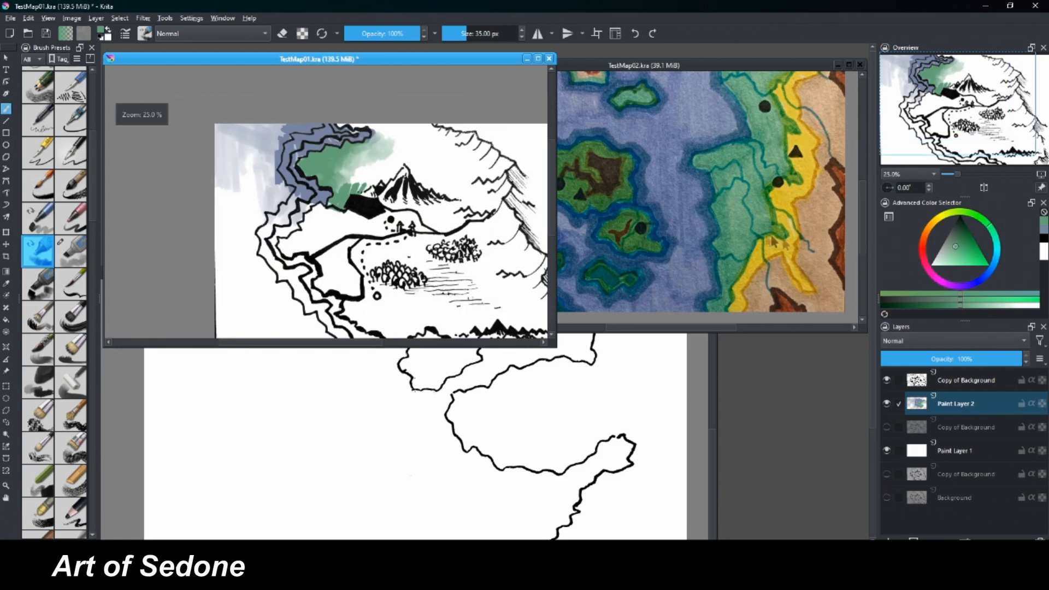
pyautogui.moveTo(553, 345); pyautogui.dragTo(513, 327)
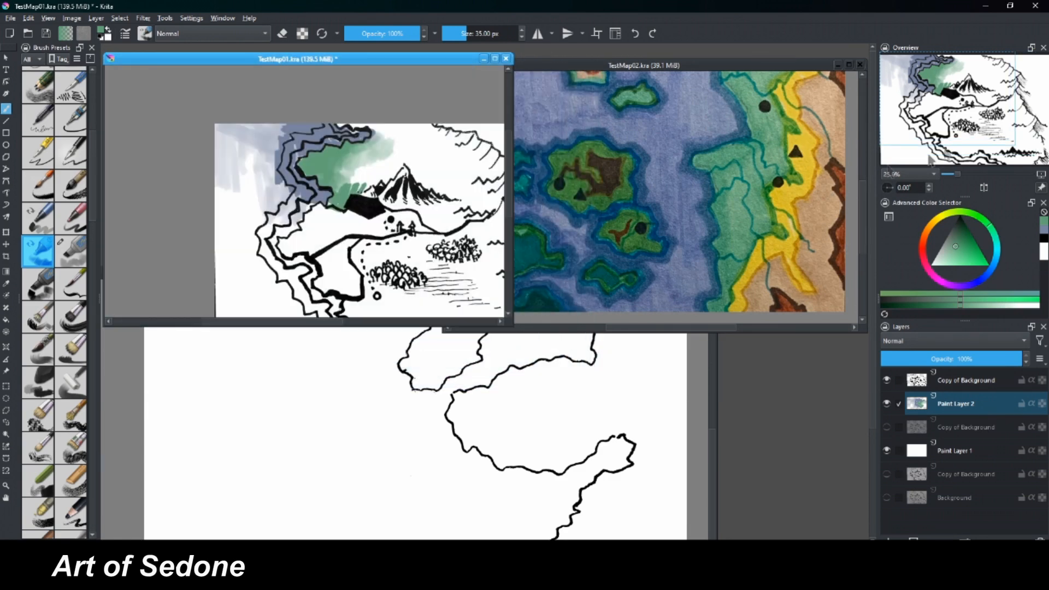
pyautogui.moveTo(453, 263); pyautogui.dragTo(370, 216)
# Reduce TestMap02 to 33.3%, line its window up beside TestMap01, and make the TestMap01 window slightly taller.
pyautogui.click(687, 67)
pyautogui.press('-')
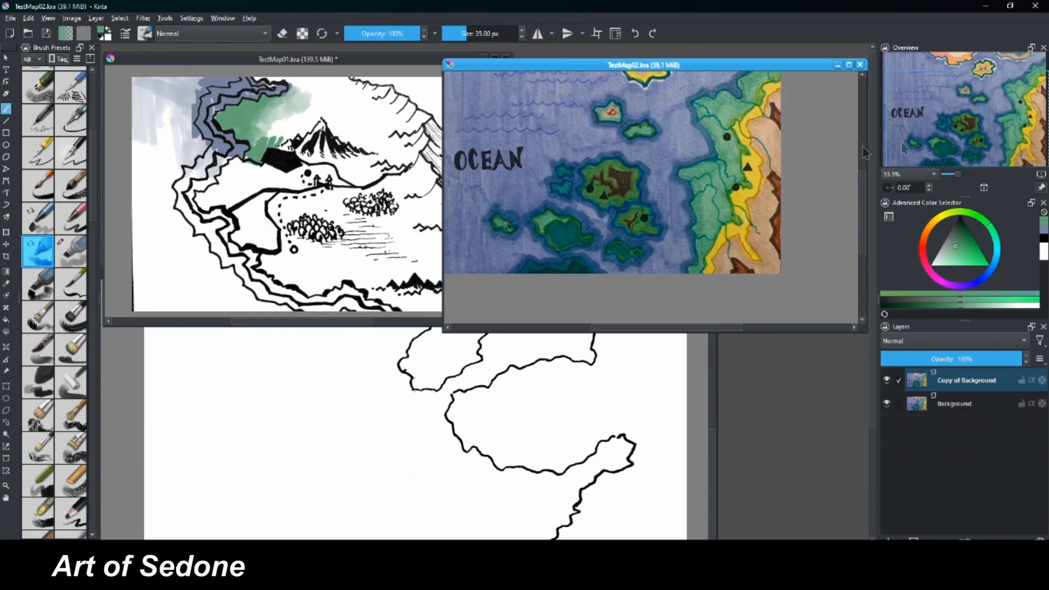
pyautogui.moveTo(946, 128); pyautogui.dragTo(930, 109)
pyautogui.moveTo(645, 65); pyautogui.dragTo(644, 57)
pyautogui.click(402, 62)
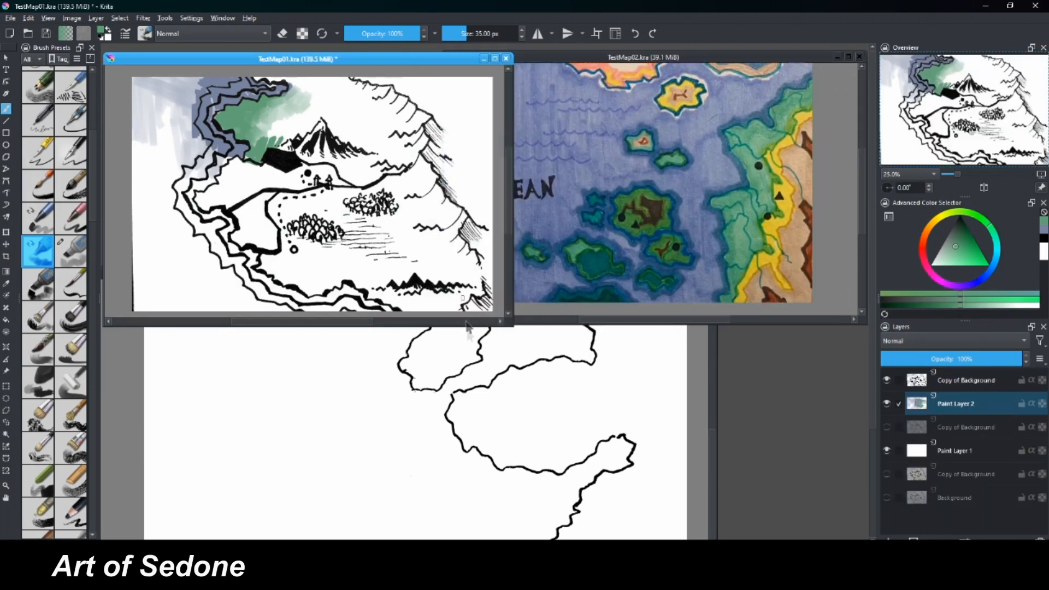
pyautogui.moveTo(509, 325); pyautogui.dragTo(515, 344)
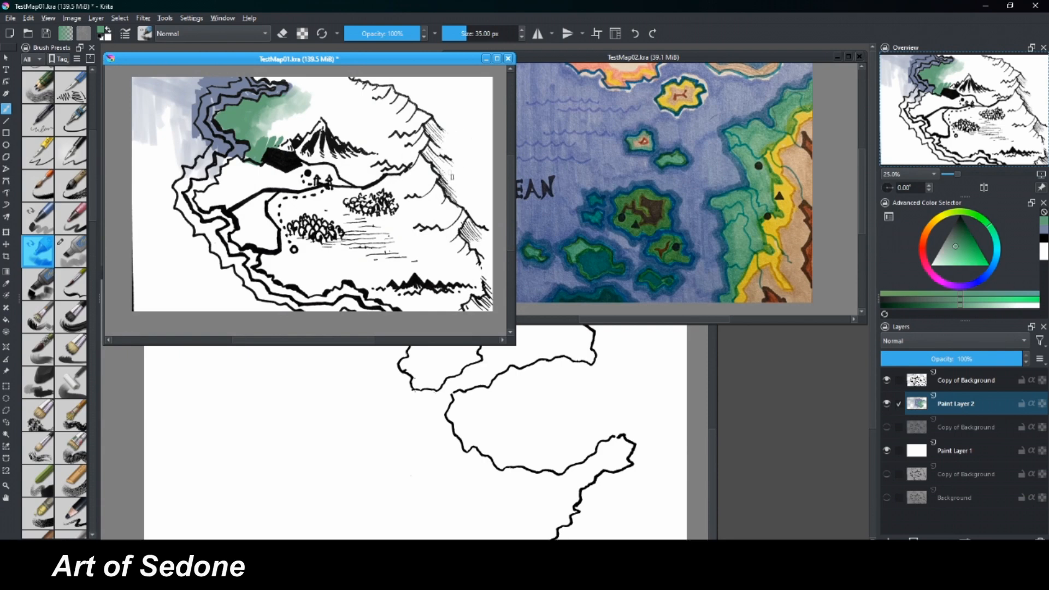